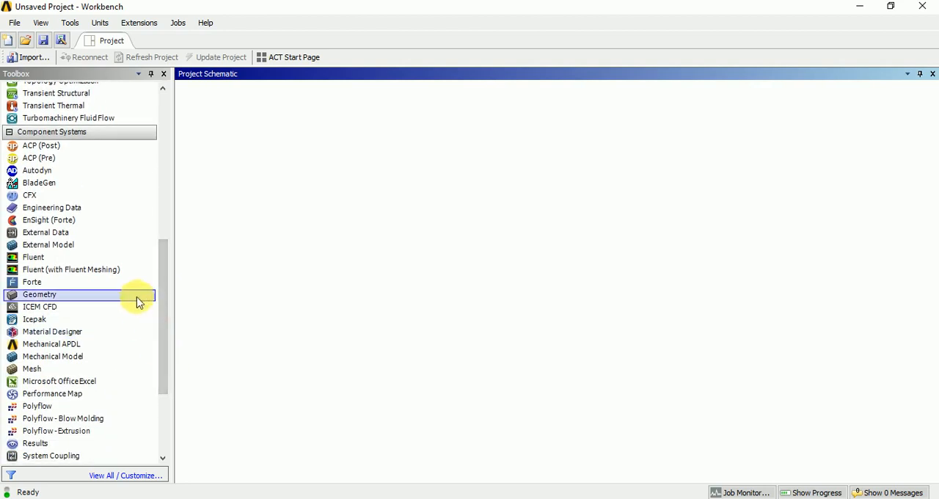
Add a standalone Geometry component system to the project schematic and open its geometry cell in DesignModeler.
{"action": "left_click_drag", "start_coordinate": [125, 299], "coordinate": [271, 169]}
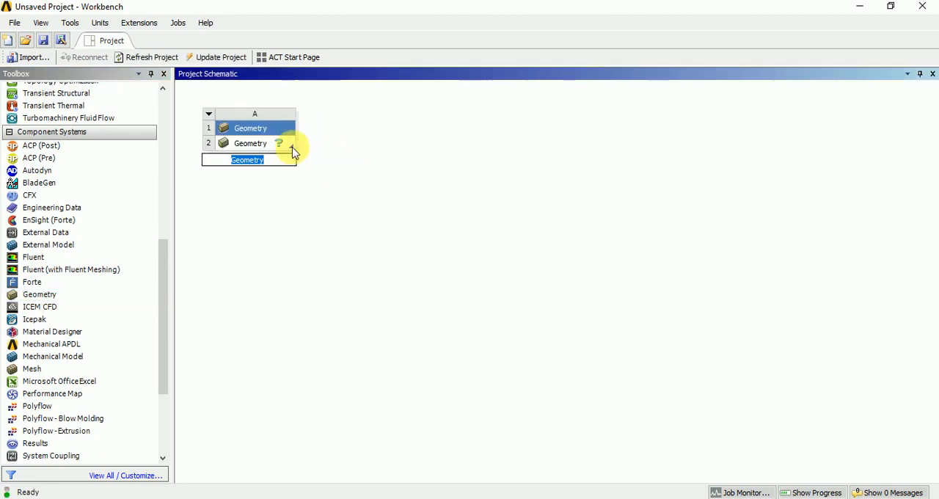
{"action": "left_click", "coordinate": [251, 143]}
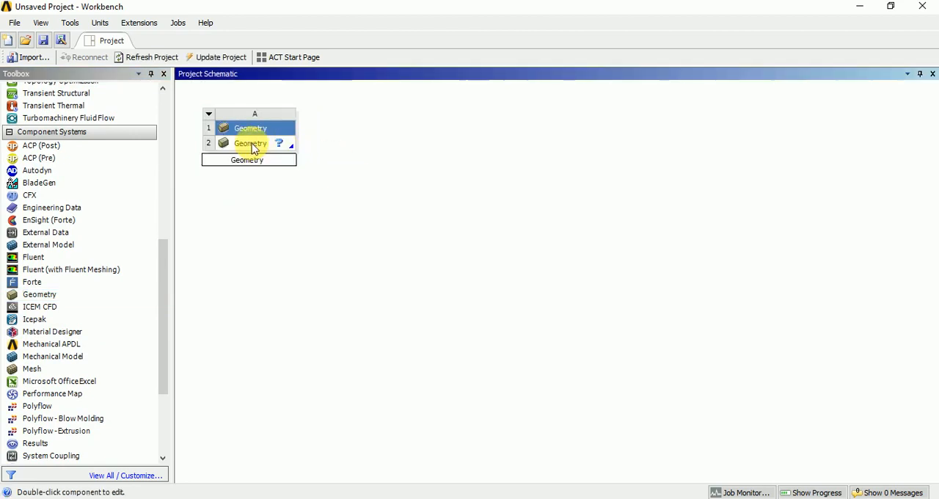
{"action": "right_click", "coordinate": [252, 146]}
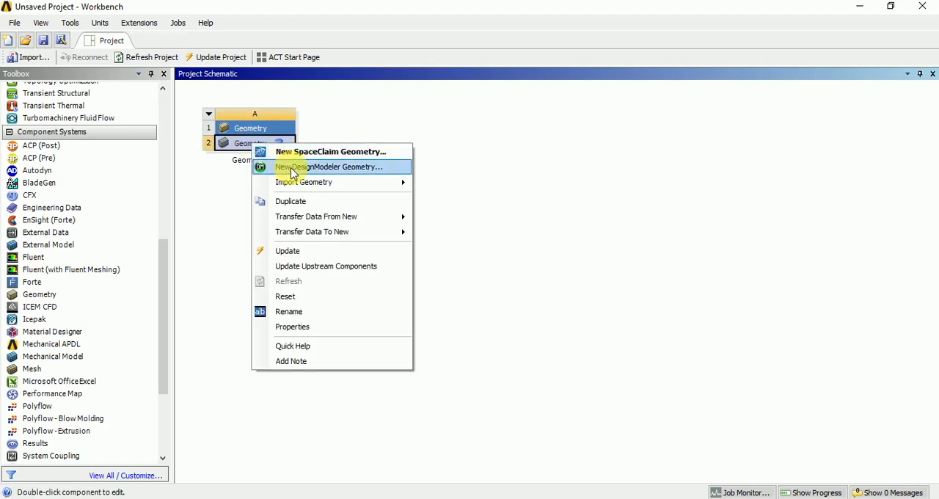
{"action": "left_click", "coordinate": [292, 170]}
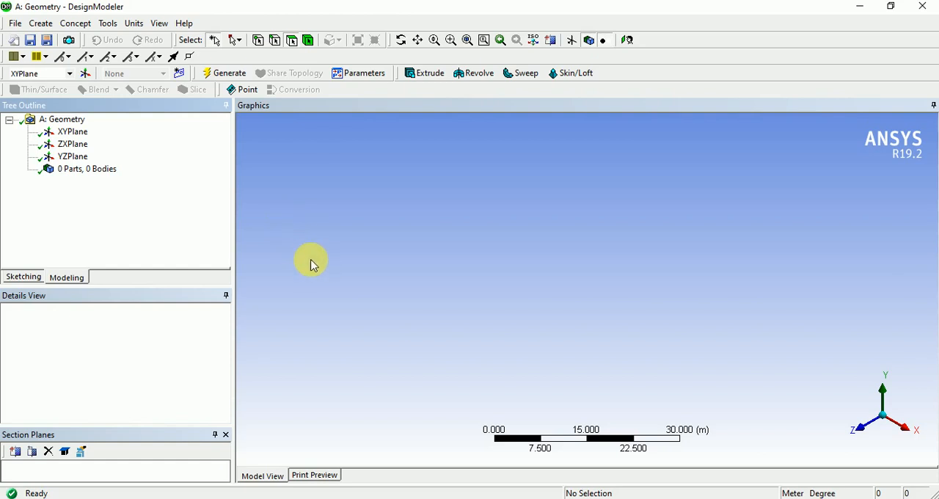
Create a box primitive on the XYPlane with the default origin point and dimensions, and generate it.
{"action": "left_click", "coordinate": [45, 24]}
{"action": "mouse_move", "coordinate": [104, 304]}
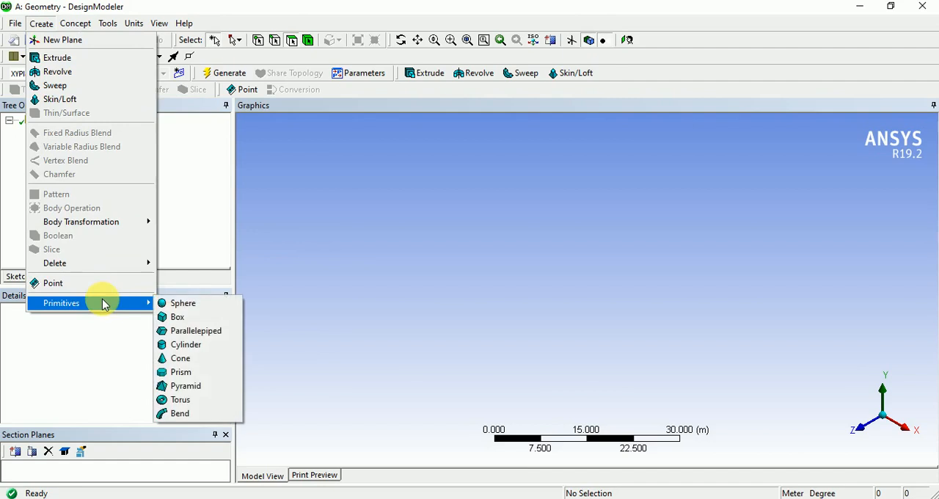
{"action": "left_click", "coordinate": [197, 318]}
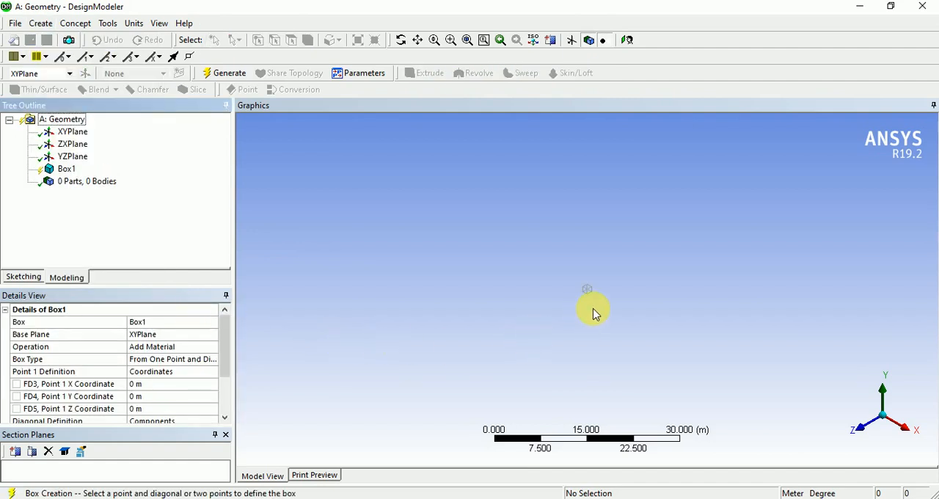
{"action": "scroll", "coordinate": [594, 308], "scroll_direction": "up", "scroll_amount": 6}
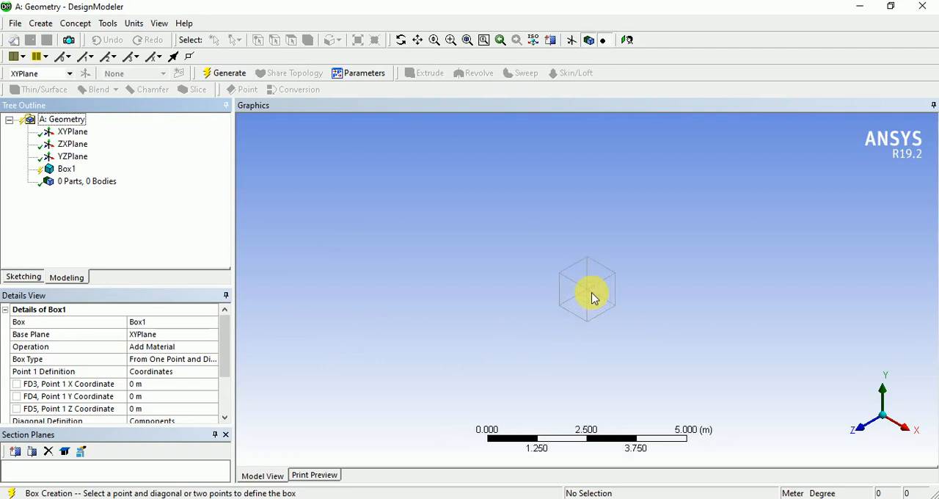
{"action": "scroll", "coordinate": [594, 297], "scroll_direction": "up", "scroll_amount": 5}
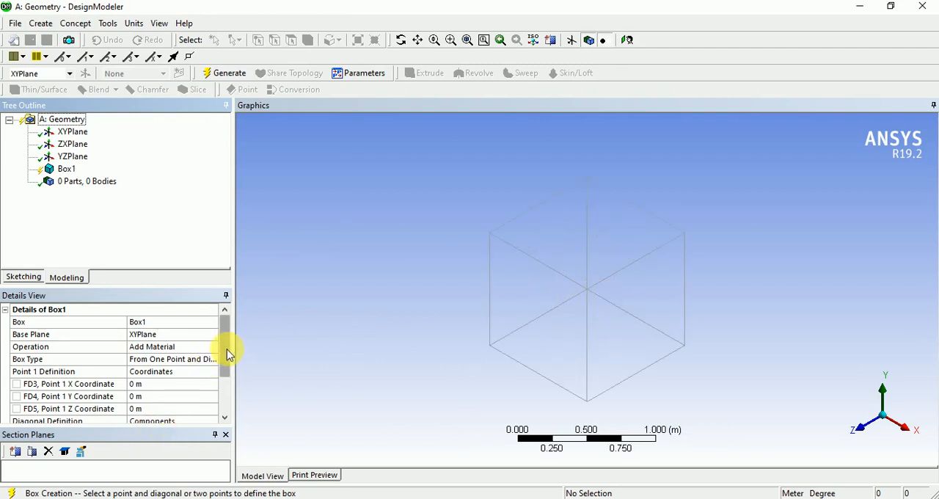
{"action": "scroll", "coordinate": [587, 324], "scroll_direction": "up", "scroll_amount": 2}
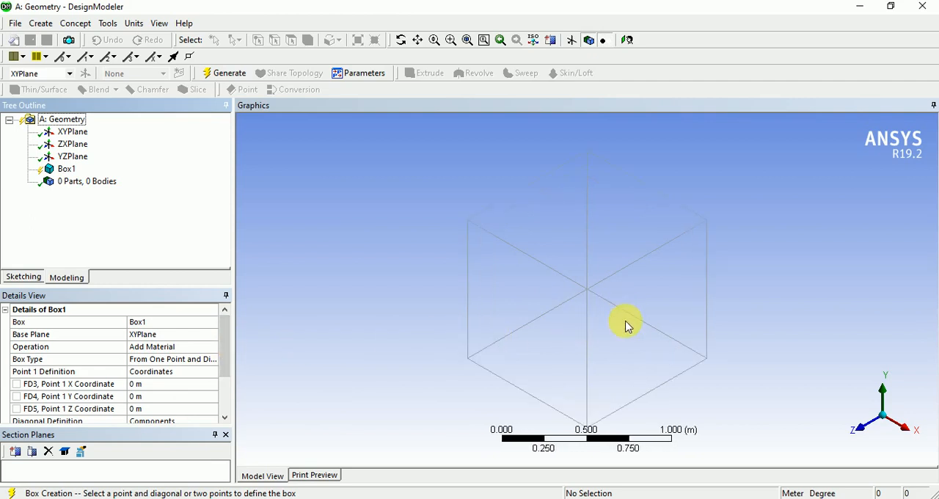
{"action": "mouse_move", "coordinate": [629, 327]}
{"action": "middle_mouse_down"}
{"action": "mouse_move", "coordinate": [566, 330]}
{"action": "mouse_move", "coordinate": [633, 330]}
{"action": "mouse_move", "coordinate": [635, 321]}
{"action": "mouse_move", "coordinate": [593, 339]}
{"action": "mouse_move", "coordinate": [639, 342]}
{"action": "mouse_move", "coordinate": [628, 339]}
{"action": "middle_mouse_up"}
{"action": "scroll", "coordinate": [599, 224], "scroll_direction": "up", "scroll_amount": 1}
{"action": "scroll", "coordinate": [618, 319], "scroll_direction": "down", "scroll_amount": 1}
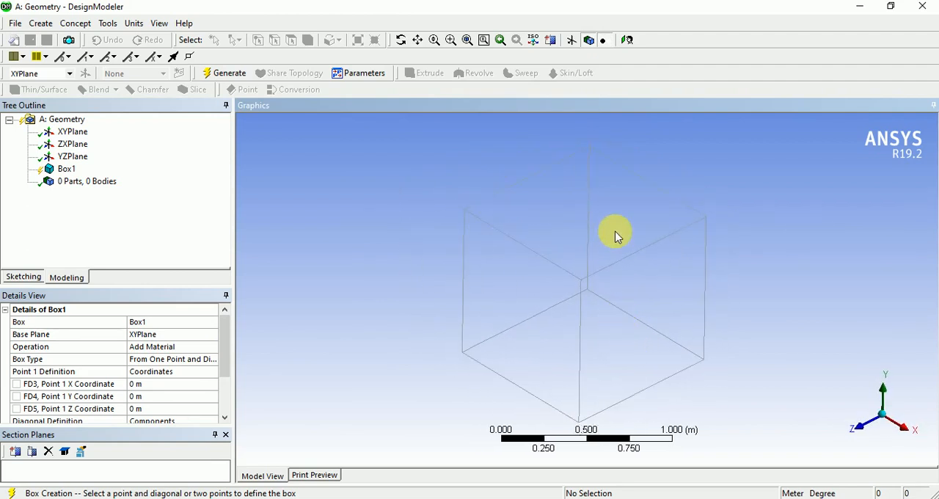
{"action": "scroll", "coordinate": [617, 238], "scroll_direction": "up", "scroll_amount": 1}
{"action": "left_click", "coordinate": [241, 74]}
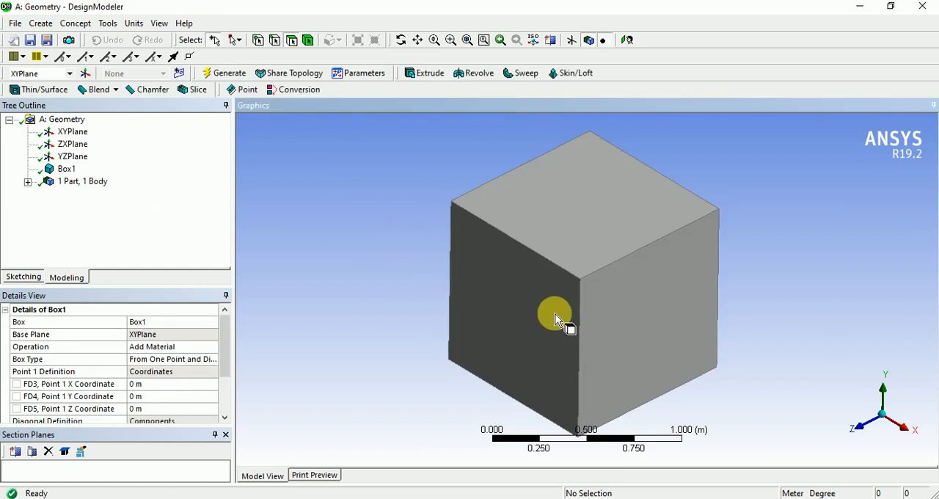
{"action": "mouse_move", "coordinate": [550, 311]}
{"action": "middle_mouse_down", "text": "shift"}
{"action": "mouse_move", "coordinate": [566, 322]}
{"action": "mouse_move", "coordinate": [566, 300]}
{"action": "mouse_move", "coordinate": [555, 311]}
{"action": "middle_mouse_up", "text": "shift"}
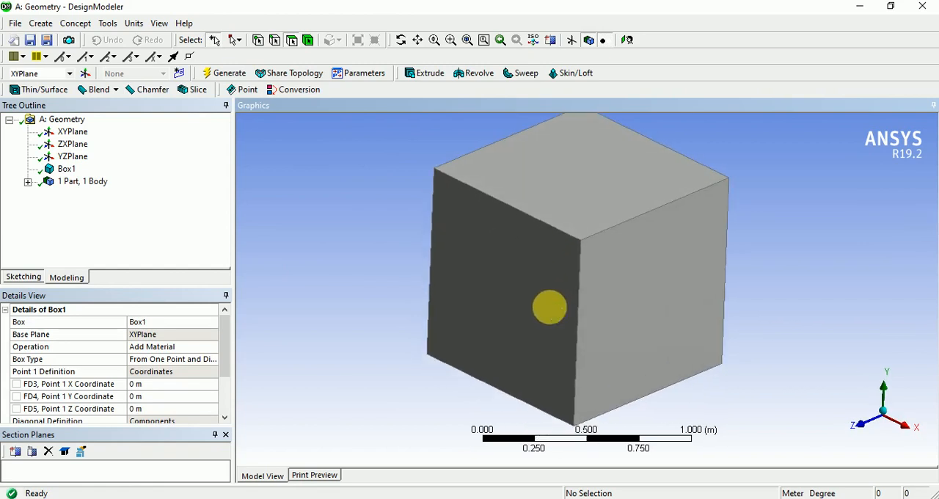
{"action": "left_click", "coordinate": [71, 25]}
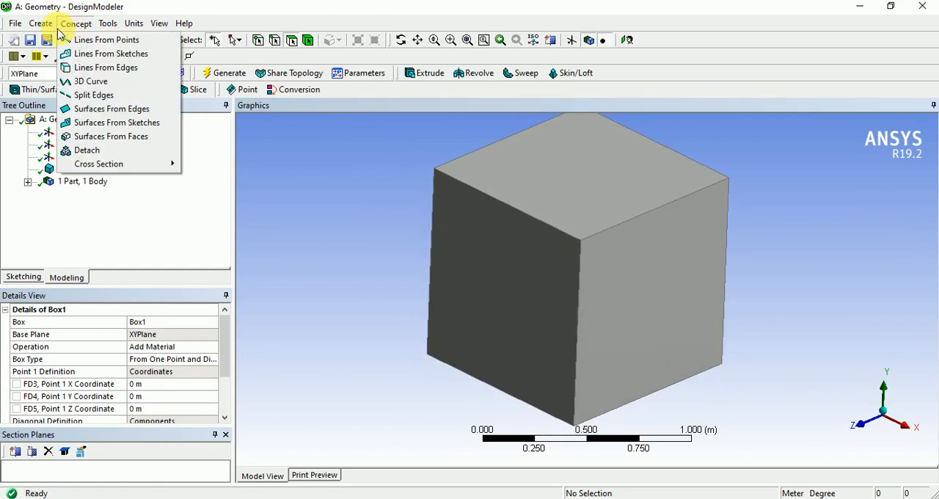
{"action": "mouse_move", "coordinate": [45, 28]}
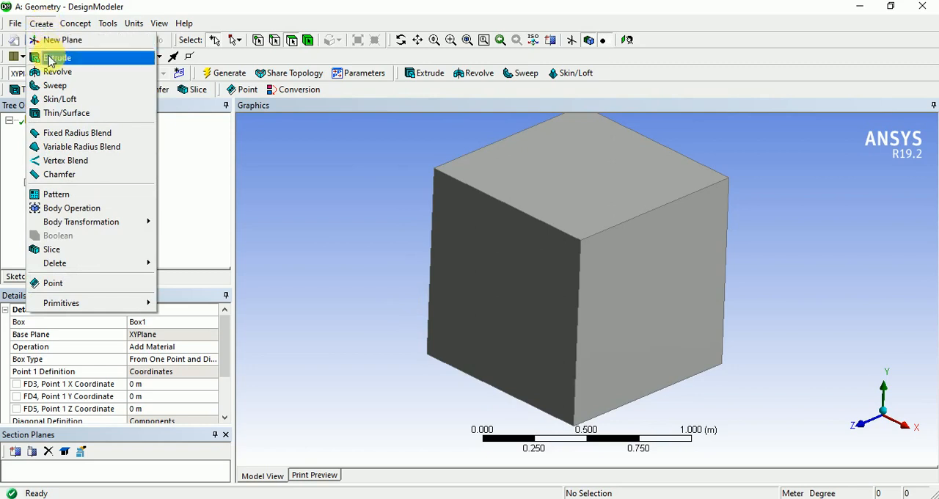
{"action": "mouse_move", "coordinate": [85, 226]}
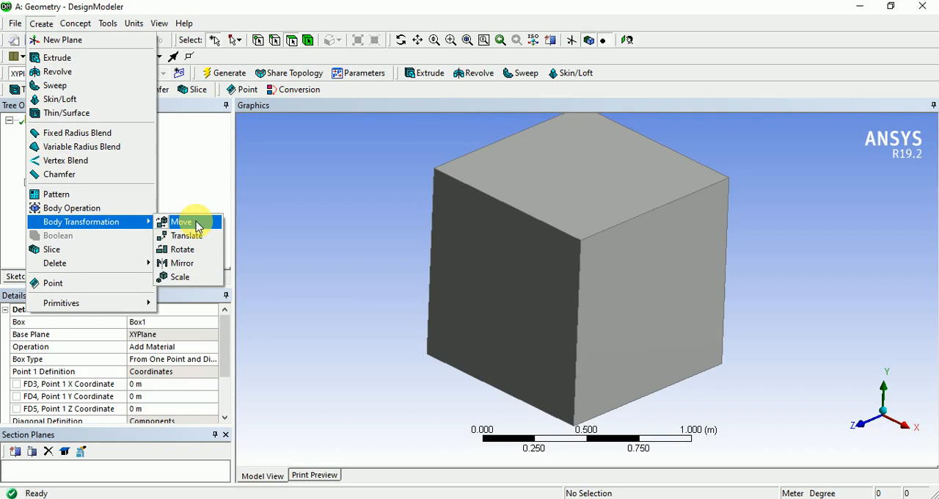
{"action": "left_click", "coordinate": [296, 246]}
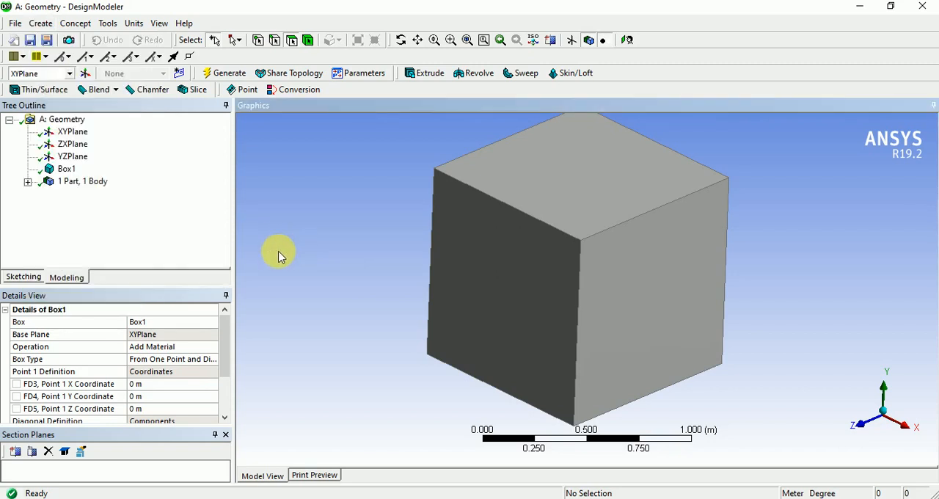
{"action": "middle_click_drag", "start_coordinate": [419, 291], "coordinate": [415, 291]}
{"action": "scroll", "coordinate": [417, 292], "scroll_direction": "down", "scroll_amount": 2}
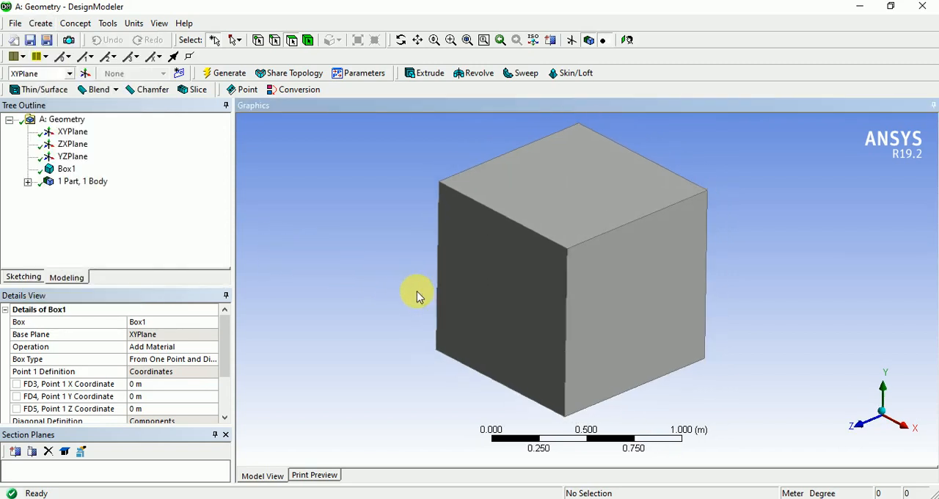
Select the XYPlane and examine the position and direction of its axes relative to the box.
{"action": "left_click", "coordinate": [72, 131]}
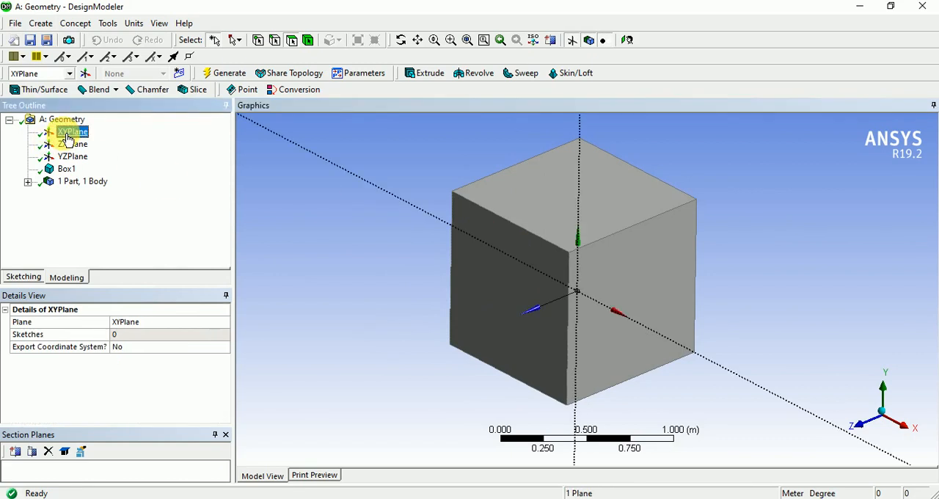
{"action": "middle_click_drag", "start_coordinate": [564, 353], "coordinate": [587, 235]}
{"action": "middle_click_drag", "start_coordinate": [597, 176], "coordinate": [597, 189]}
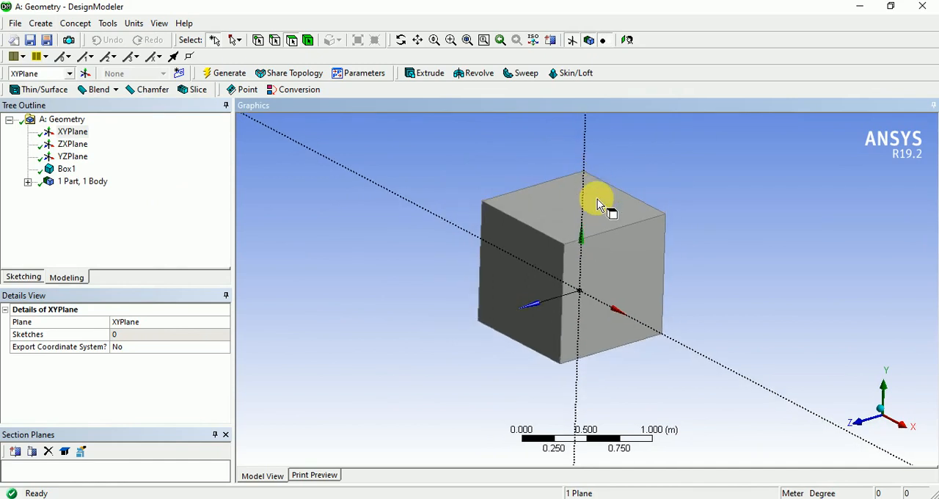
{"action": "left_click", "coordinate": [72, 132]}
{"action": "middle_click_drag", "start_coordinate": [599, 331], "coordinate": [667, 321]}
{"action": "left_click", "coordinate": [741, 256]}
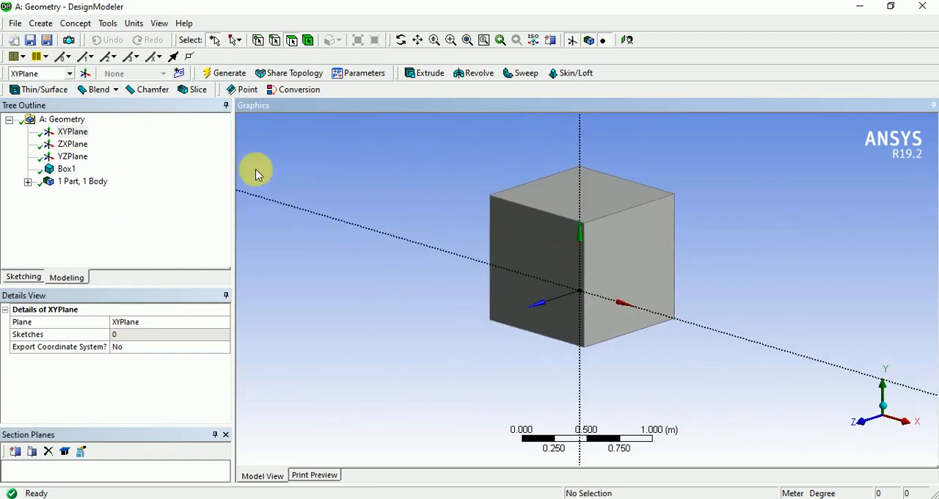
{"action": "left_click", "coordinate": [169, 177]}
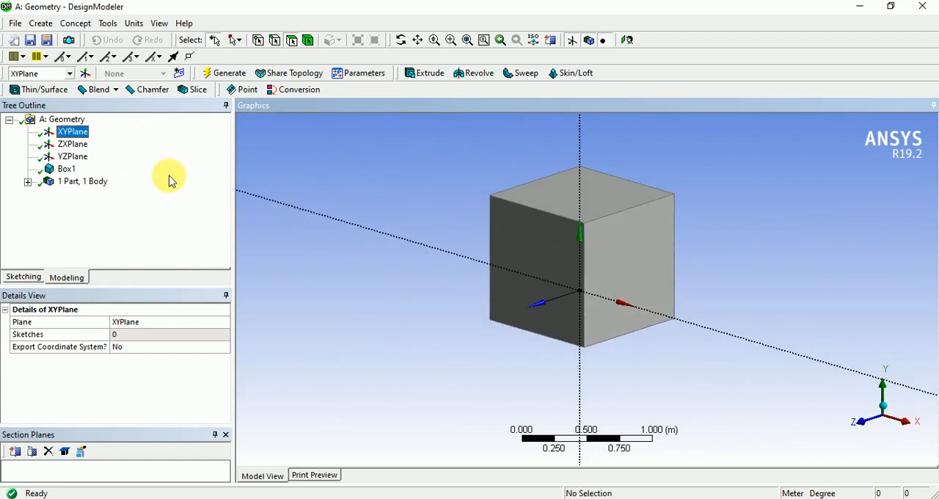
Start a new plane of type From Plane based on the XYPlane, with Offset Y as its first transform.
{"action": "left_click", "coordinate": [86, 74]}
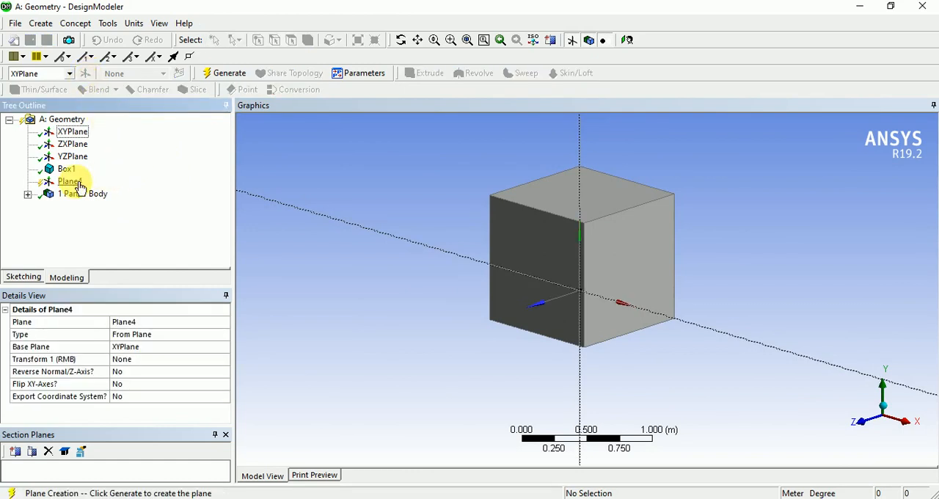
{"action": "left_click", "coordinate": [151, 346]}
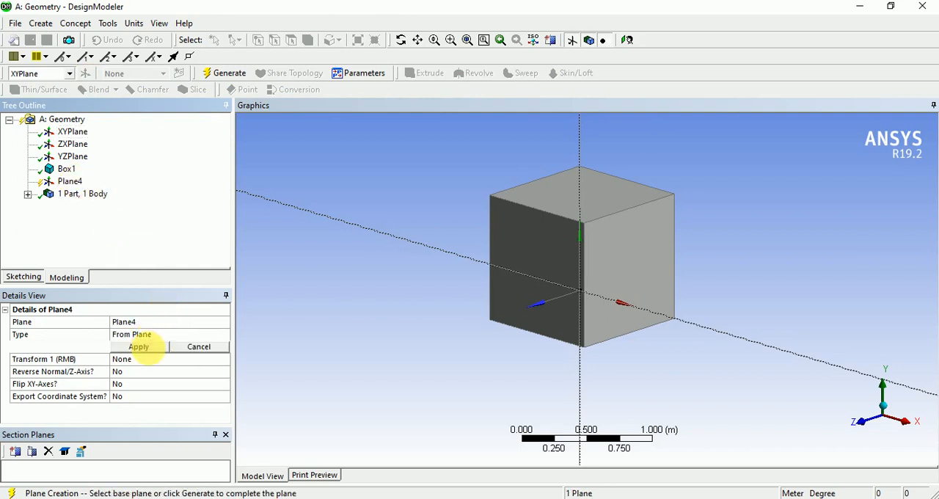
{"action": "left_click", "coordinate": [74, 144], "text": "ctrl"}
{"action": "left_click", "coordinate": [143, 346]}
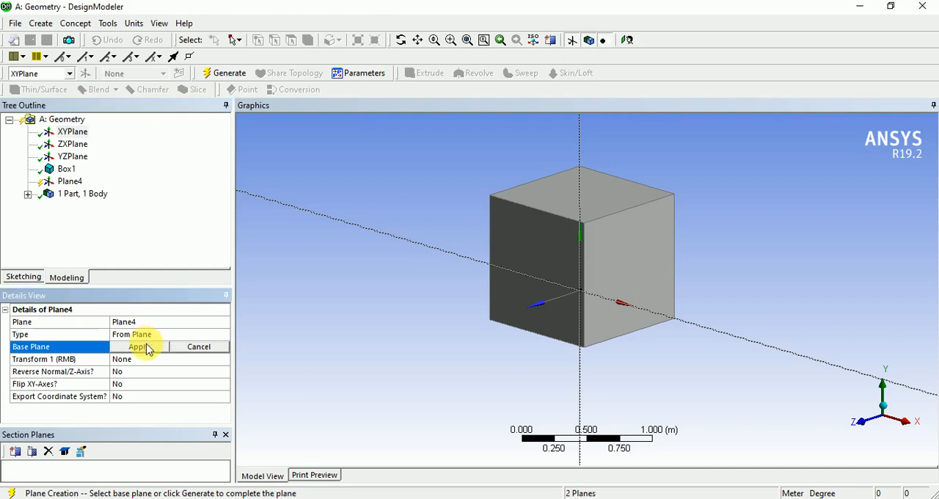
{"action": "left_click", "coordinate": [151, 363]}
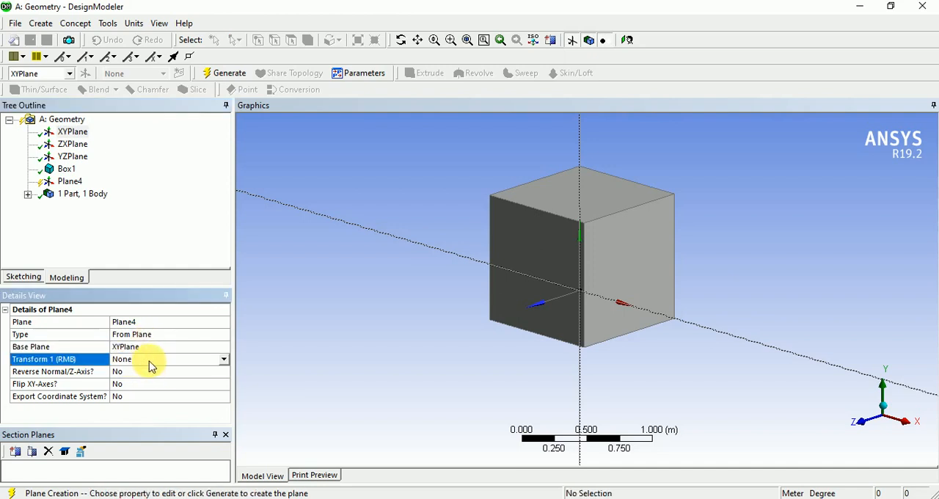
{"action": "left_click", "coordinate": [226, 363]}
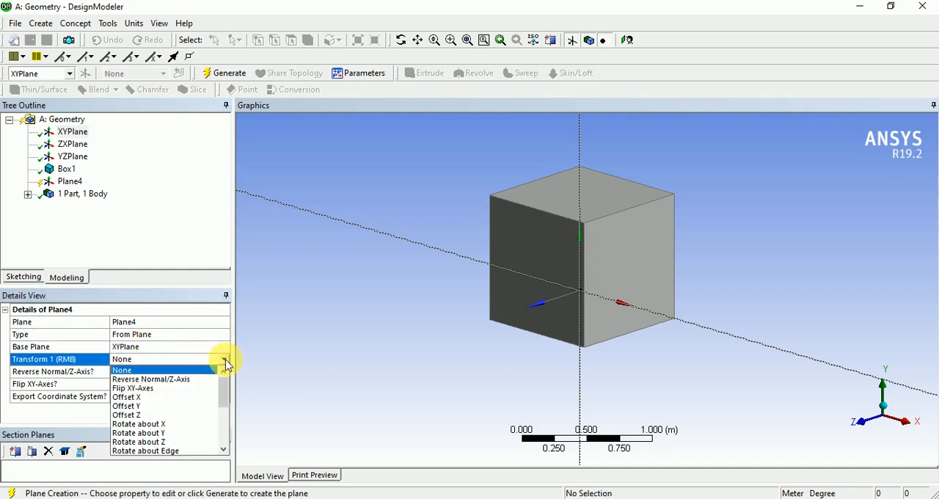
{"action": "left_click", "coordinate": [162, 406]}
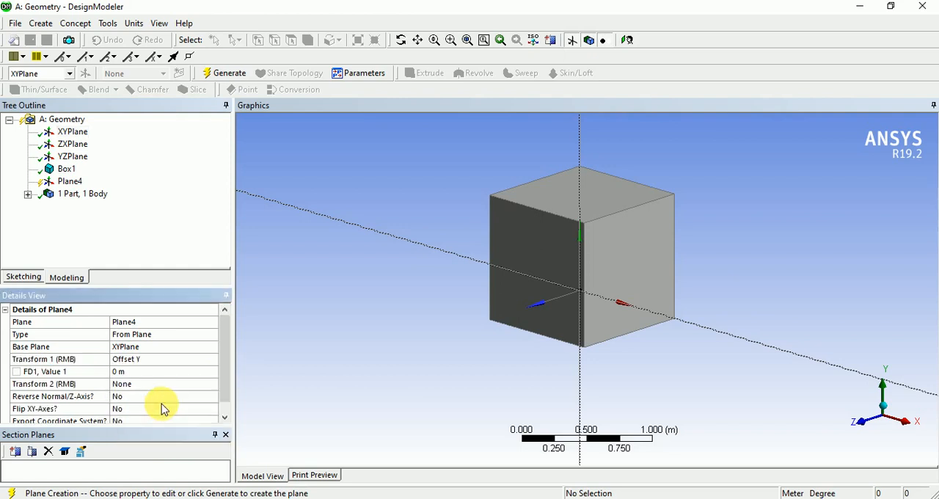
Set the new plane's Y offset to 3 m and generate the plane above the box.
{"action": "middle_click_drag", "start_coordinate": [521, 377], "coordinate": [470, 383]}
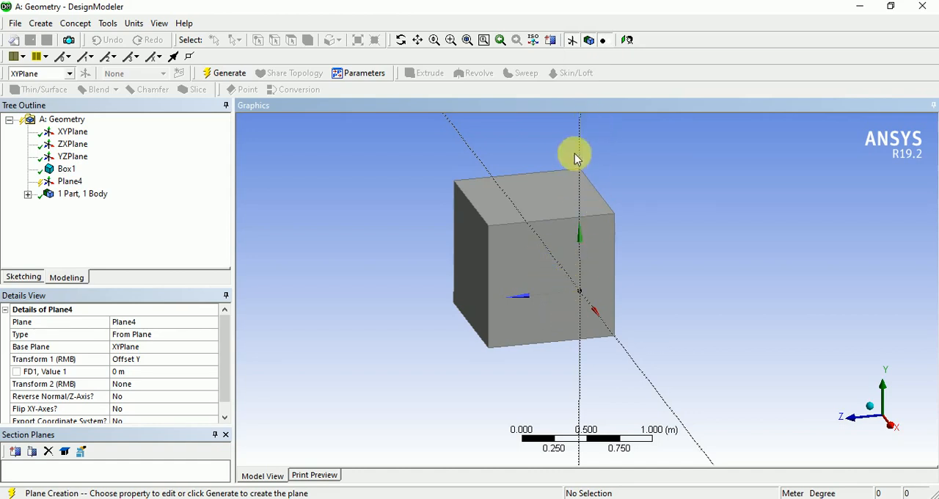
{"action": "left_click", "coordinate": [158, 372]}
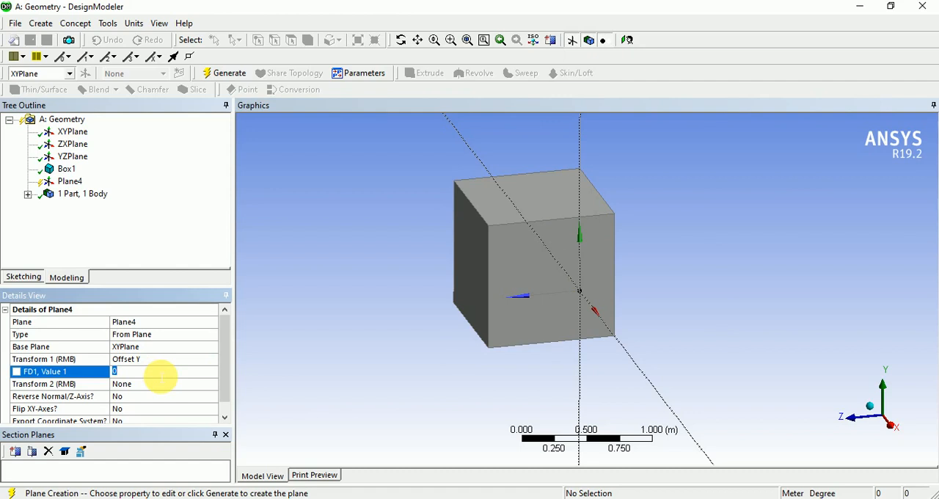
{"action": "type", "text": "3"}
{"action": "key", "text": "Return"}
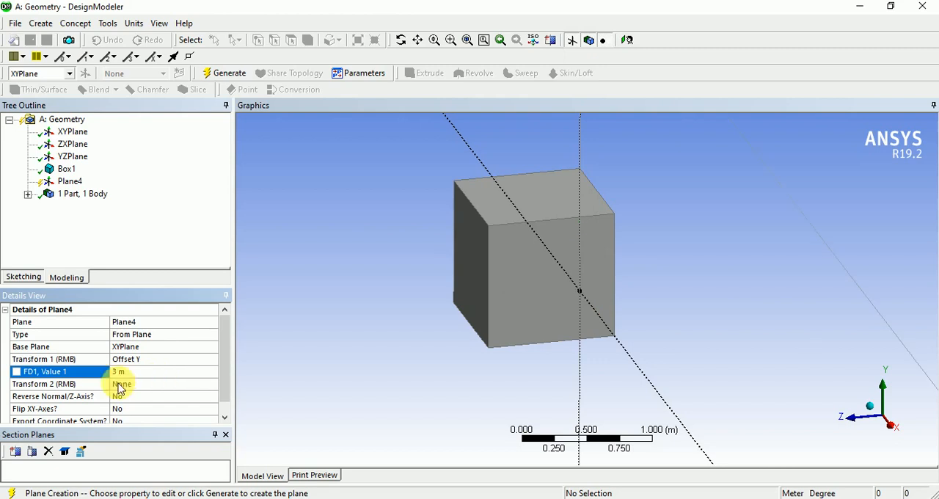
{"action": "scroll", "coordinate": [400, 348], "scroll_direction": "down", "scroll_amount": 5}
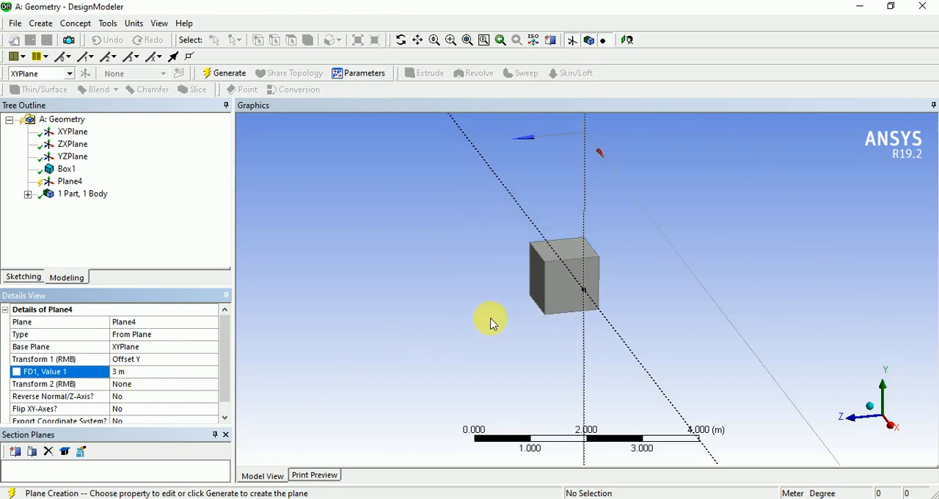
{"action": "middle_click_drag", "start_coordinate": [492, 321], "coordinate": [582, 176]}
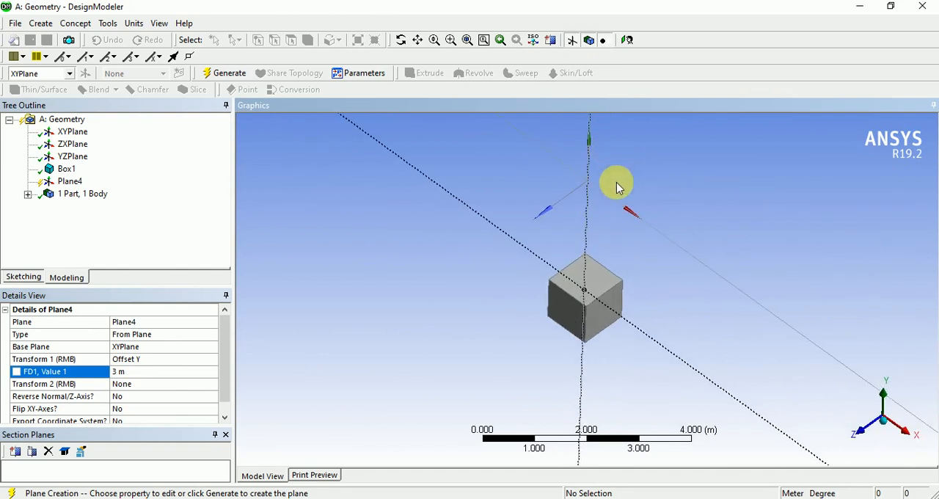
{"action": "middle_click_drag", "start_coordinate": [618, 204], "coordinate": [565, 262], "text": "ctrl"}
{"action": "scroll", "coordinate": [546, 270], "scroll_direction": "up", "scroll_amount": 3}
{"action": "middle_click_drag", "start_coordinate": [516, 306], "coordinate": [503, 279]}
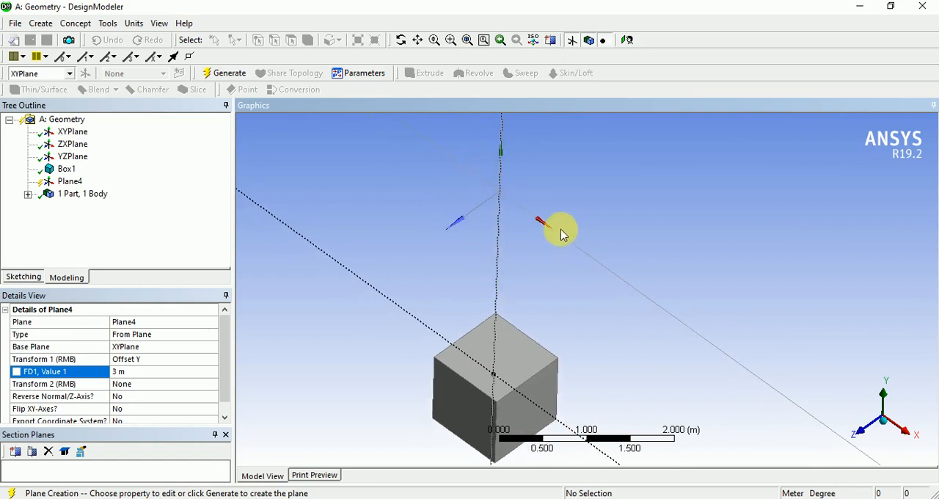
{"action": "left_click", "coordinate": [229, 75]}
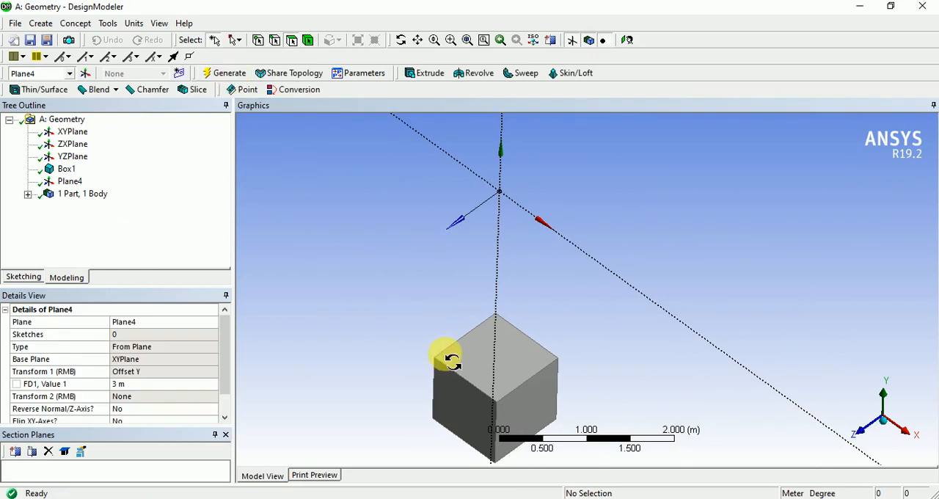
{"action": "mouse_move", "coordinate": [444, 357]}
{"action": "middle_mouse_down"}
{"action": "mouse_move", "coordinate": [432, 329]}
{"action": "mouse_move", "coordinate": [452, 341]}
{"action": "middle_mouse_up"}
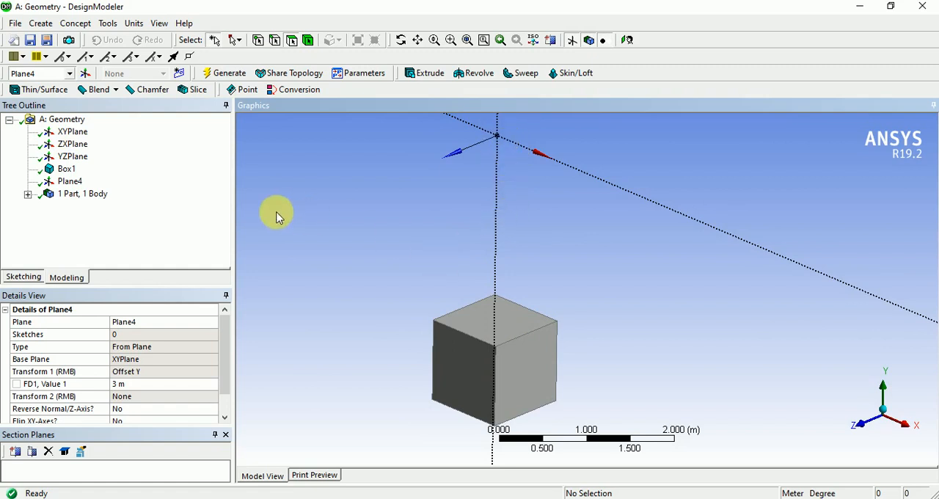
Start a Move body transformation of type By Plane and assign the XYPlane as its source plane.
{"action": "left_click", "coordinate": [41, 23]}
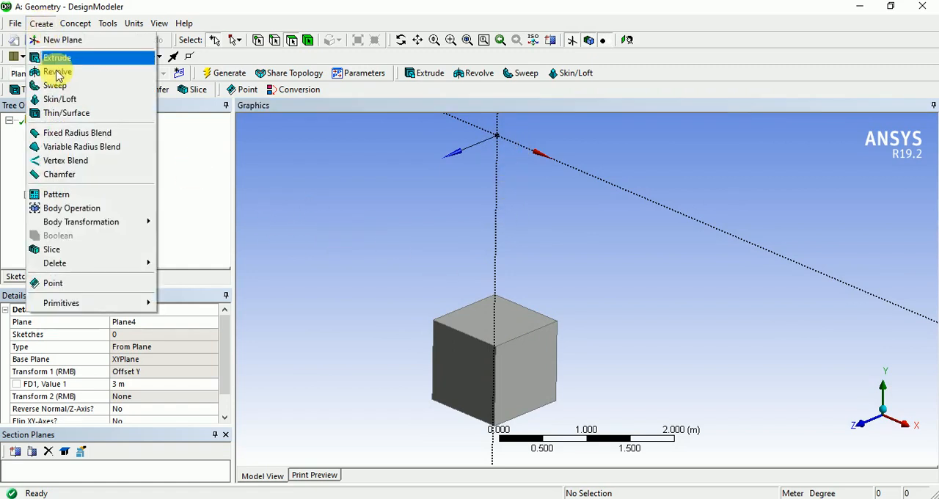
{"action": "mouse_move", "coordinate": [72, 230]}
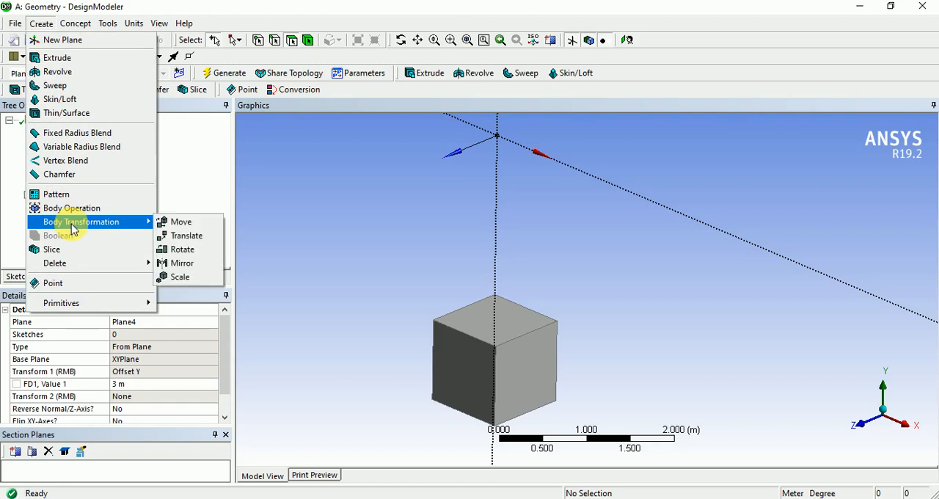
{"action": "left_click", "coordinate": [182, 223]}
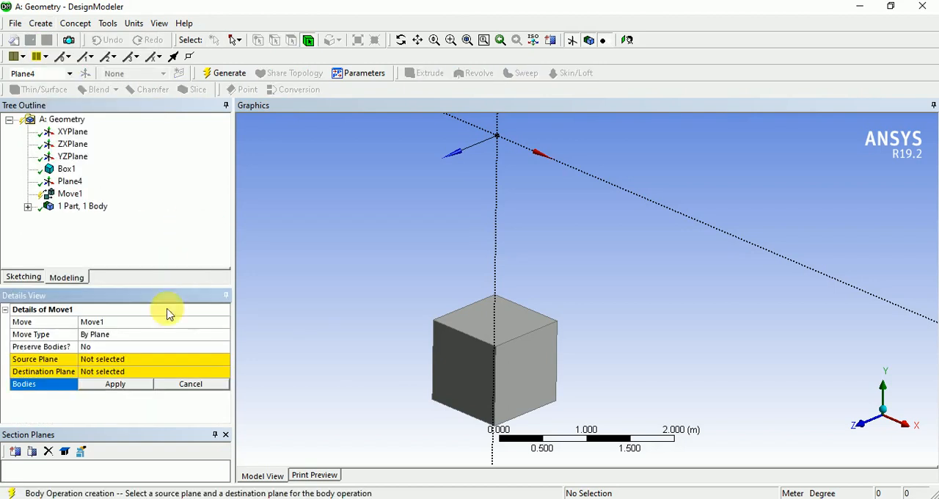
{"action": "left_click", "coordinate": [106, 359]}
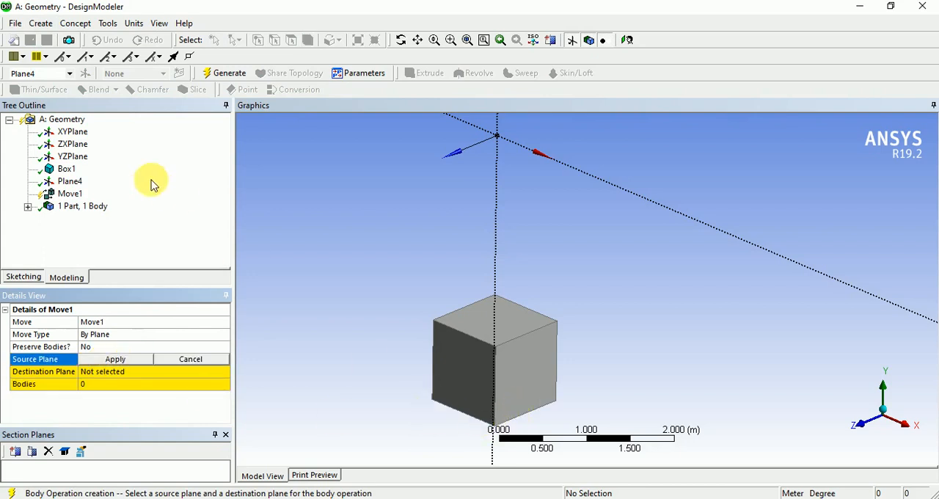
{"action": "left_click", "coordinate": [72, 132]}
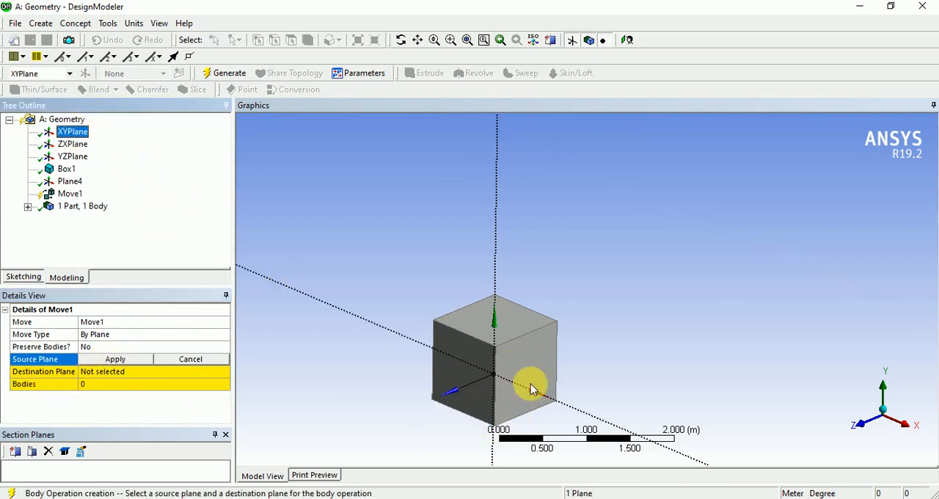
{"action": "mouse_move", "coordinate": [531, 386]}
{"action": "middle_mouse_down"}
{"action": "mouse_move", "coordinate": [493, 388]}
{"action": "mouse_move", "coordinate": [522, 387]}
{"action": "middle_mouse_up"}
{"action": "left_click", "coordinate": [132, 359]}
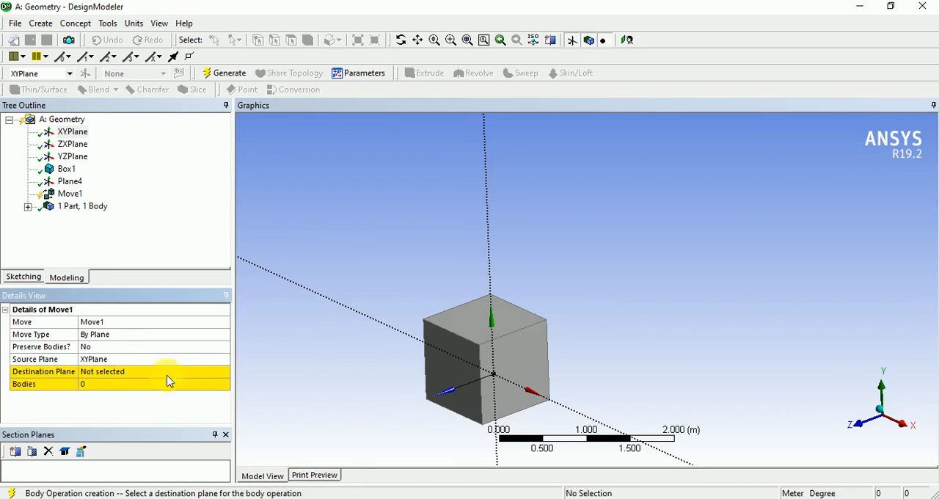
Assign Plane4, the plane offset above the box, as the destination plane of the Move.
{"action": "middle_click_drag", "start_coordinate": [396, 365], "coordinate": [346, 391]}
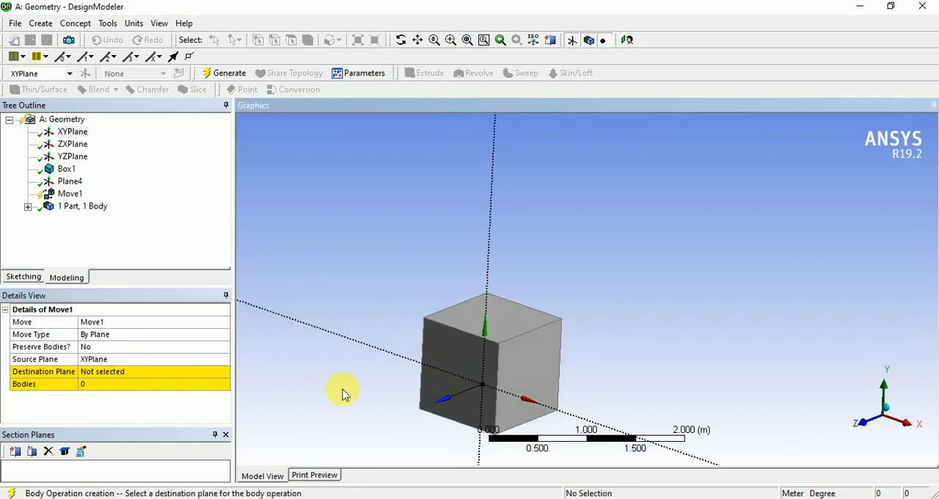
{"action": "left_click", "coordinate": [115, 371]}
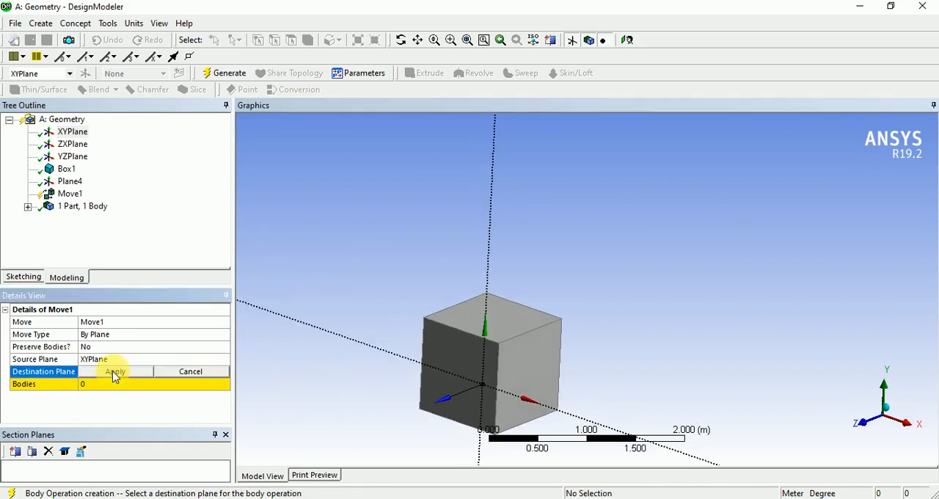
{"action": "middle_click_drag", "start_coordinate": [333, 361], "coordinate": [377, 345]}
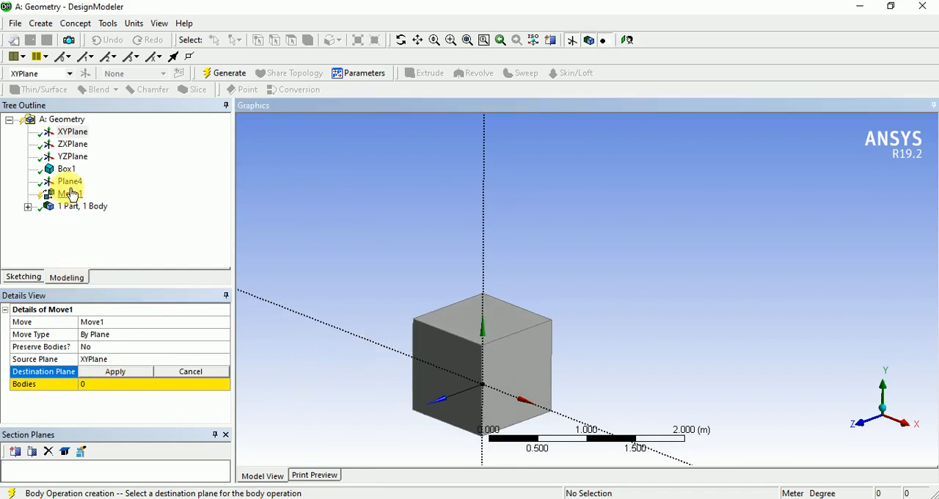
{"action": "left_click", "coordinate": [70, 181]}
{"action": "left_click", "coordinate": [118, 371]}
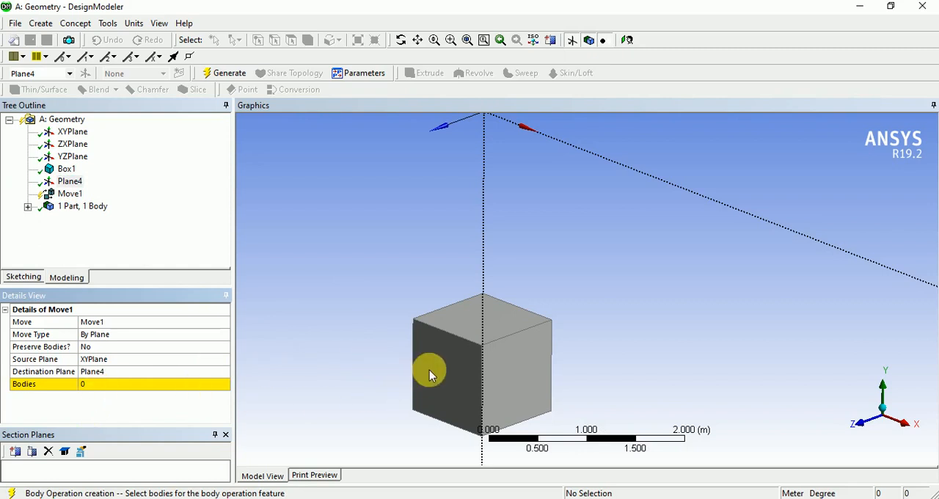
Assign the box as the body for the Move operation.
{"action": "middle_click_drag", "start_coordinate": [430, 373], "coordinate": [475, 351]}
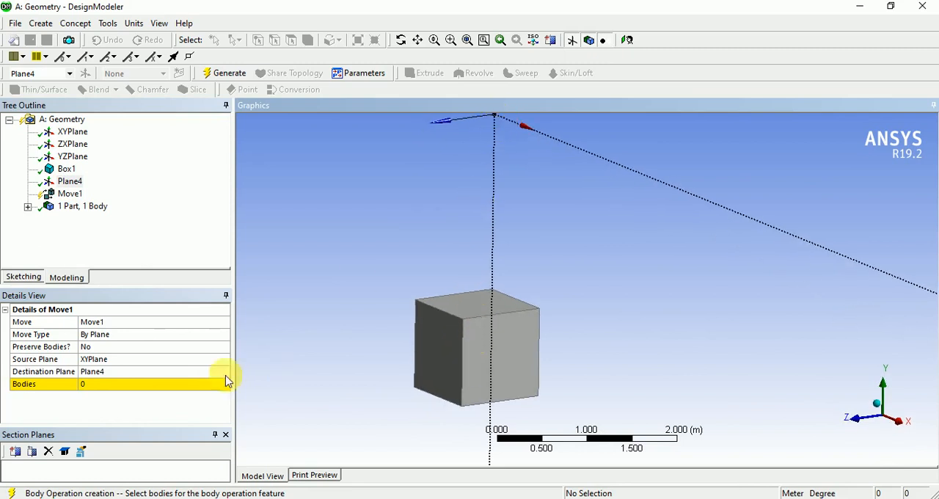
{"action": "left_click", "coordinate": [113, 385]}
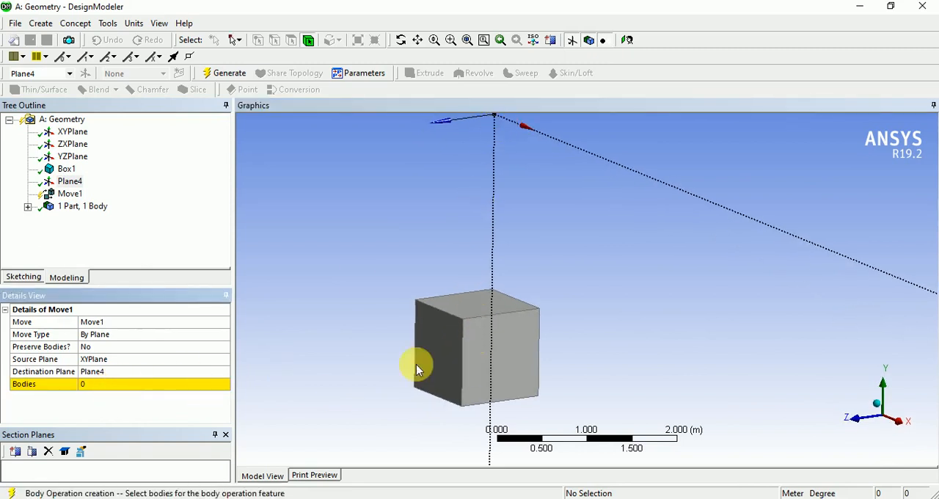
{"action": "left_click", "coordinate": [455, 359]}
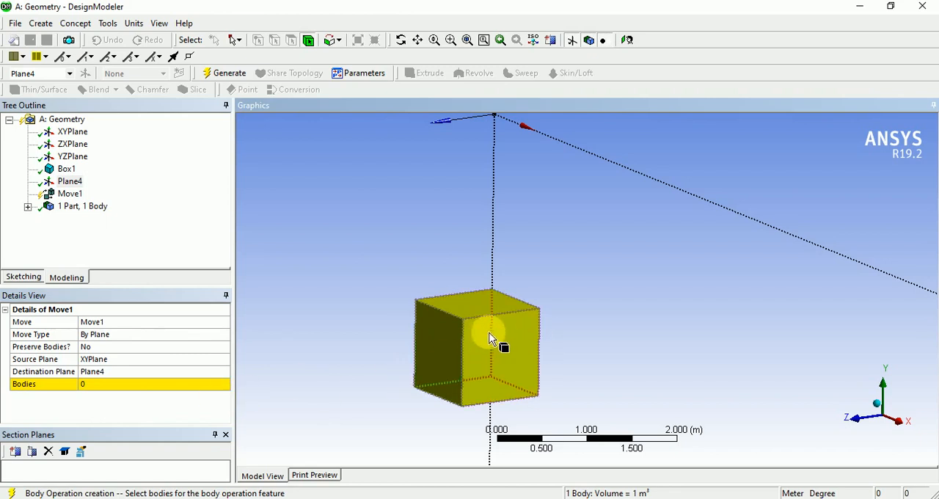
{"action": "left_click", "coordinate": [116, 386]}
{"action": "left_click", "coordinate": [115, 386]}
Check the wireframe preview at the destination plane and generate the Move.
{"action": "scroll", "coordinate": [445, 342], "scroll_direction": "down", "scroll_amount": 2}
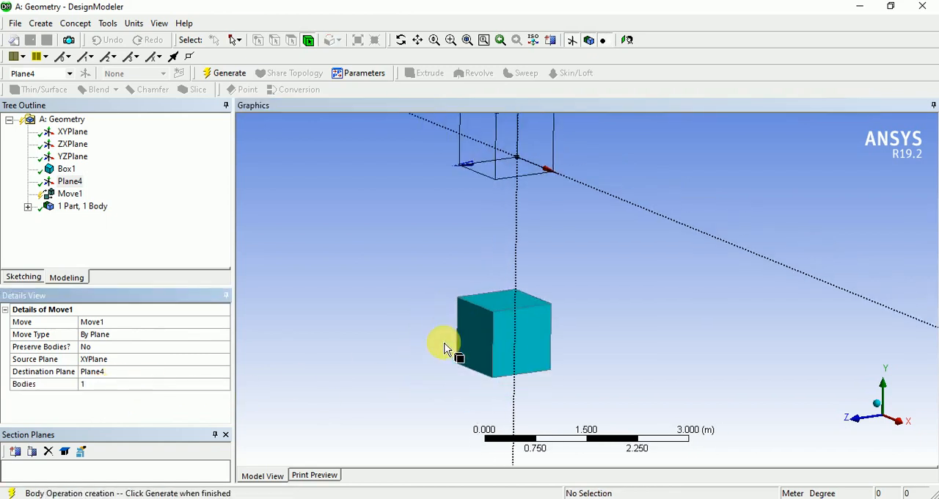
{"action": "scroll", "coordinate": [484, 157], "scroll_direction": "down", "scroll_amount": 1}
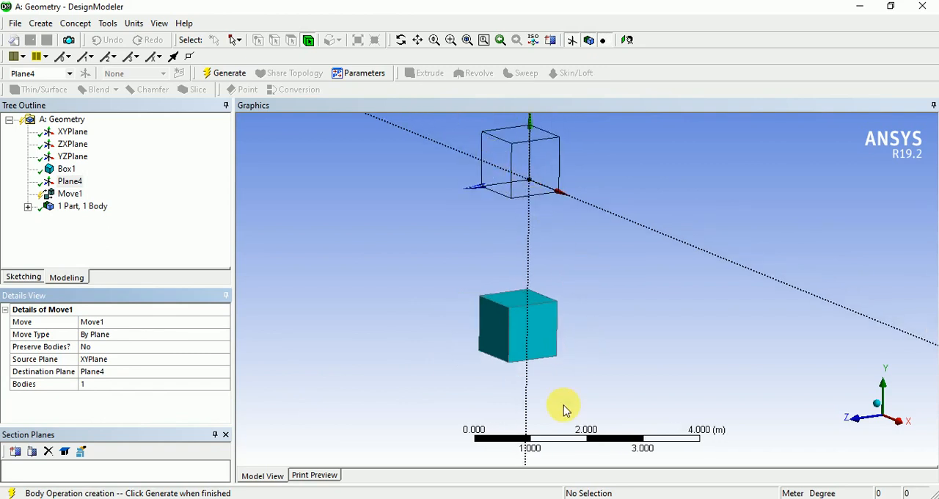
{"action": "middle_click_drag", "start_coordinate": [562, 408], "coordinate": [530, 417], "text": "ctrl"}
{"action": "scroll", "coordinate": [503, 249], "scroll_direction": "up", "scroll_amount": 2}
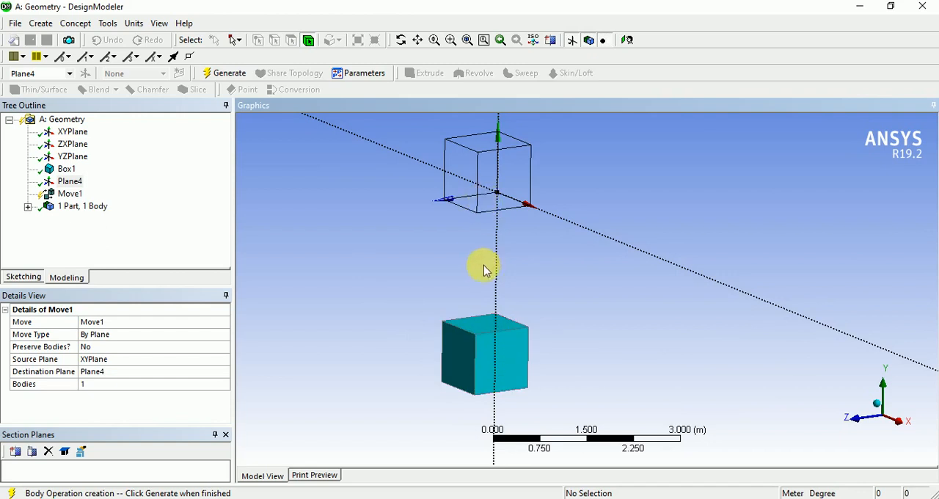
{"action": "middle_click_drag", "start_coordinate": [484, 268], "coordinate": [499, 213]}
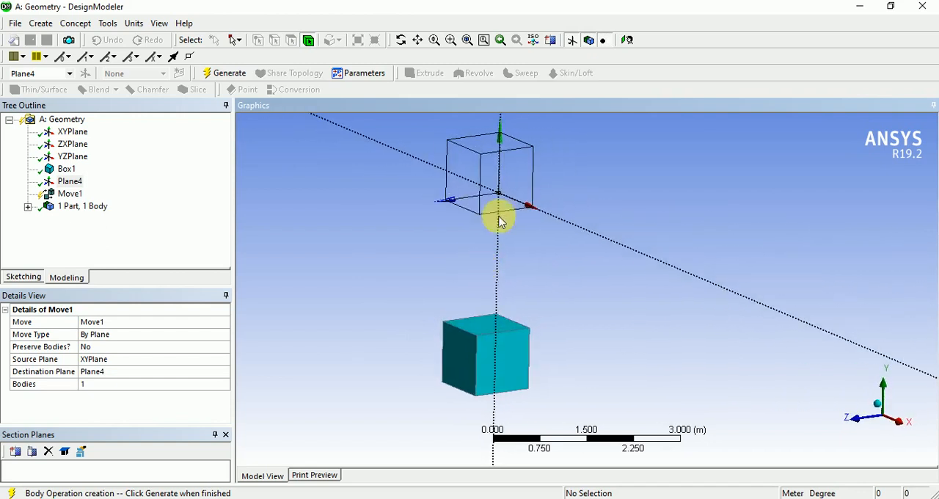
{"action": "left_click", "coordinate": [220, 76]}
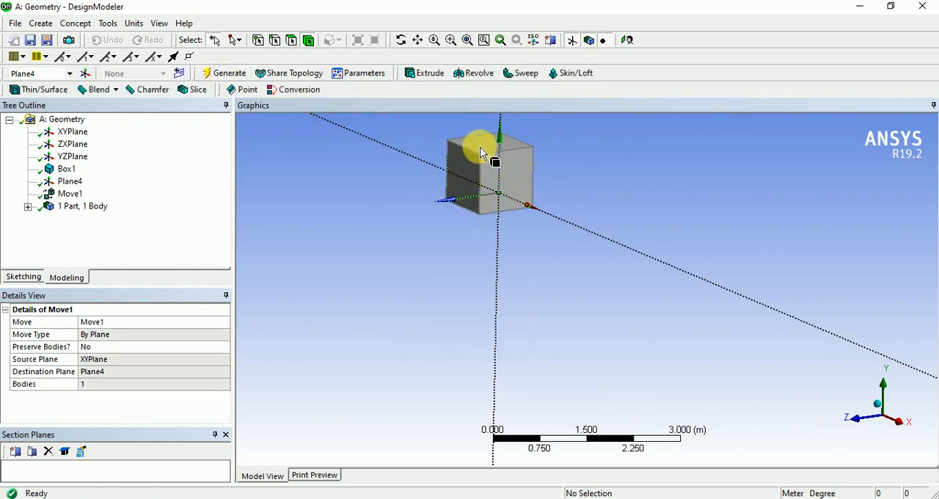
Examine the moved box and its position relative to the axes of Plane4.
{"action": "scroll", "coordinate": [514, 163], "scroll_direction": "down", "scroll_amount": 1}
{"action": "scroll", "coordinate": [514, 165], "scroll_direction": "up", "scroll_amount": 3}
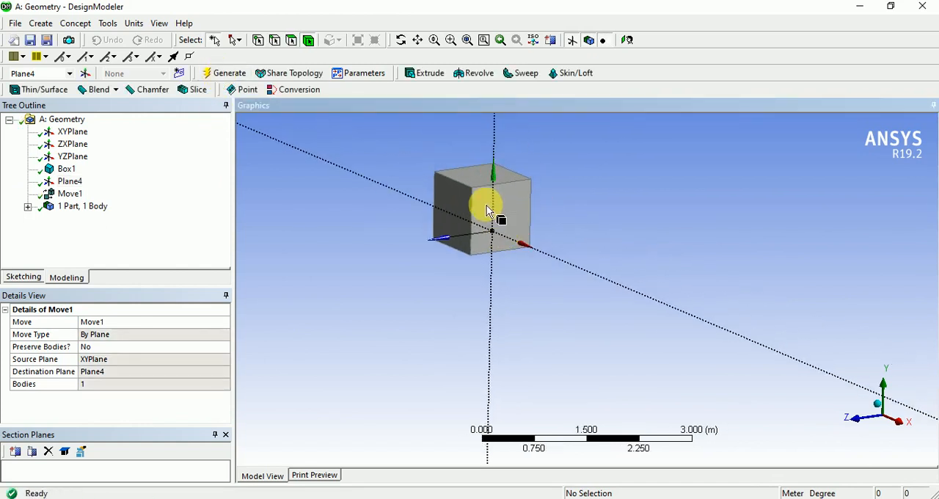
{"action": "middle_click_drag", "start_coordinate": [480, 215], "coordinate": [503, 245], "text": "ctrl"}
{"action": "scroll", "coordinate": [481, 192], "scroll_direction": "up", "scroll_amount": 1}
{"action": "middle_click_drag", "start_coordinate": [467, 196], "coordinate": [498, 218], "text": "ctrl"}
{"action": "scroll", "coordinate": [495, 218], "scroll_direction": "up", "scroll_amount": 1}
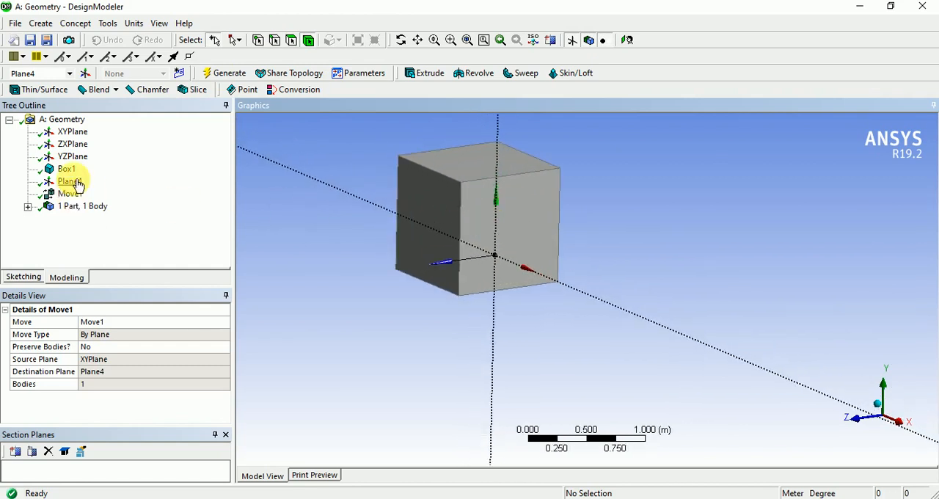
{"action": "mouse_move", "coordinate": [402, 295]}
{"action": "middle_mouse_down"}
{"action": "mouse_move", "coordinate": [447, 298]}
{"action": "mouse_move", "coordinate": [418, 297]}
{"action": "middle_mouse_up"}
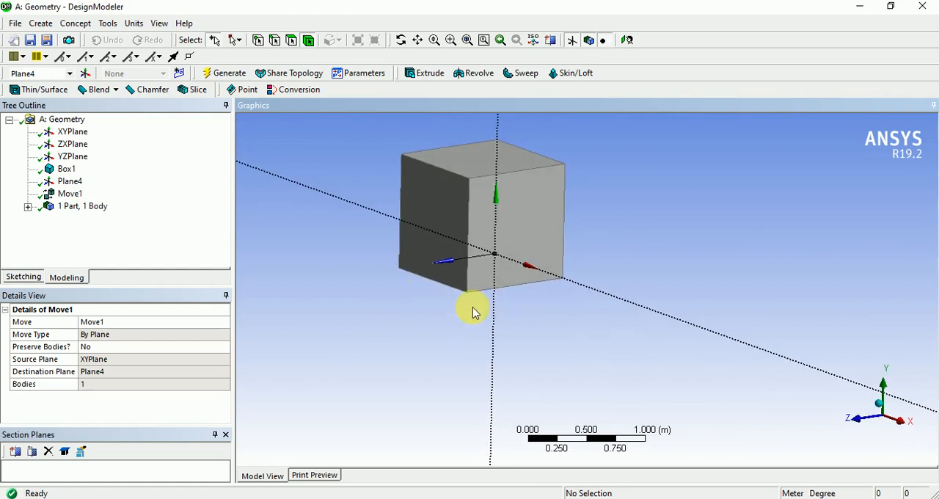
{"action": "middle_click_drag", "start_coordinate": [476, 313], "coordinate": [518, 310], "text": "ctrl"}
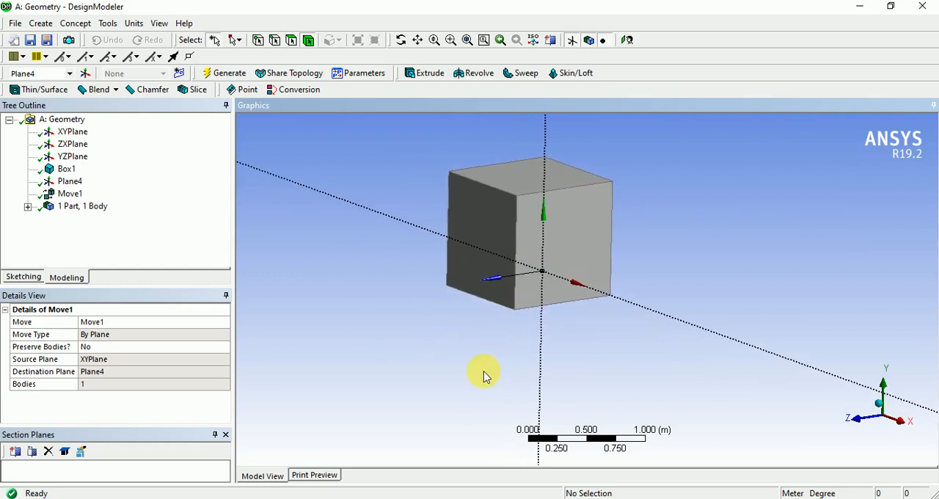
{"action": "middle_click_drag", "start_coordinate": [519, 371], "coordinate": [548, 333], "text": "ctrl"}
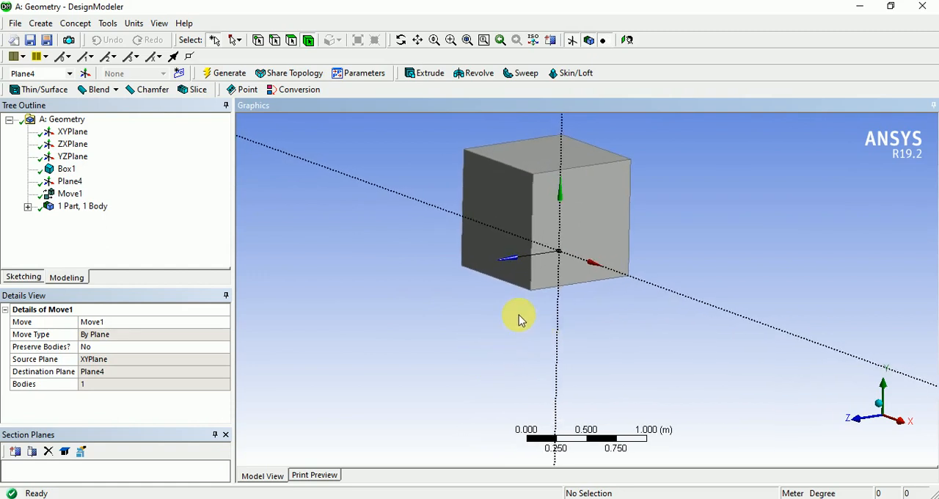
Start a Translate body transformation and assign the box as the body to translate.
{"action": "left_click", "coordinate": [44, 26]}
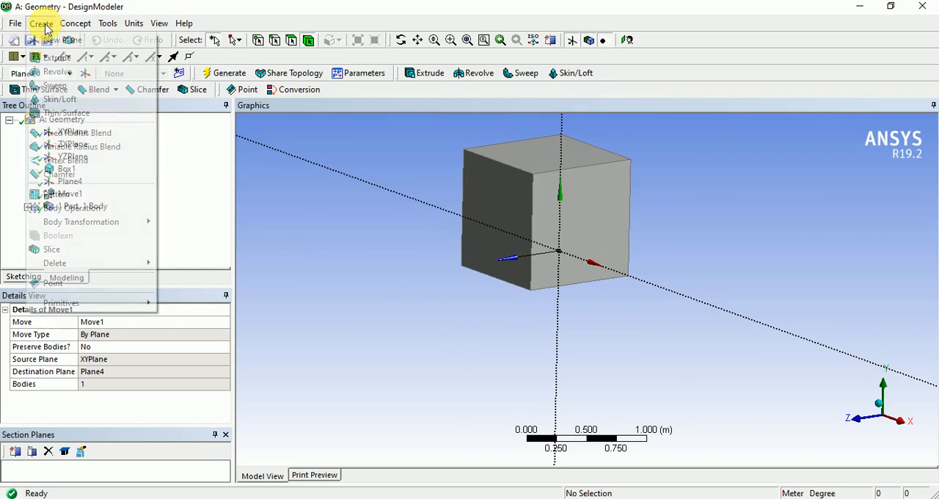
{"action": "mouse_move", "coordinate": [129, 229]}
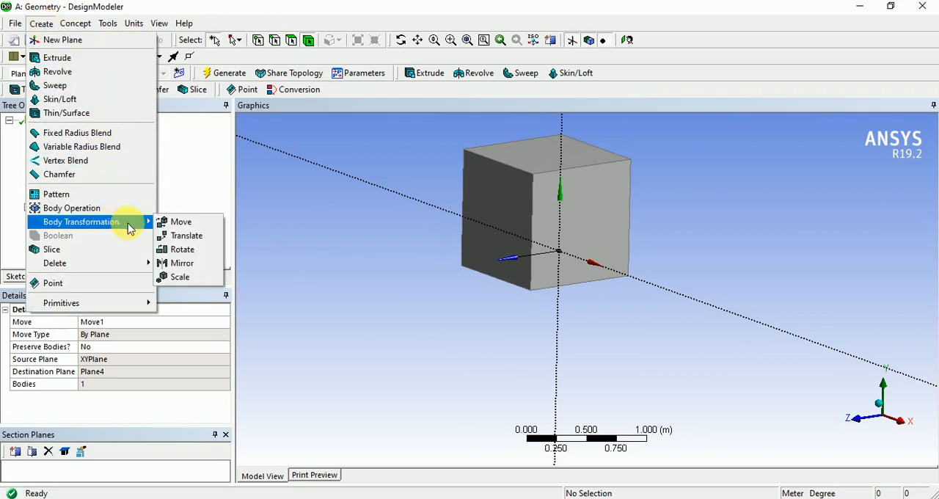
{"action": "left_click", "coordinate": [170, 240]}
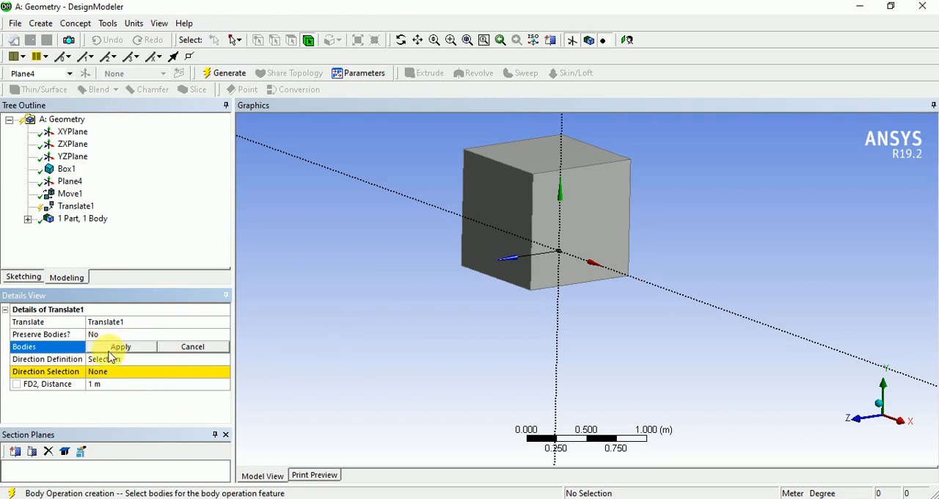
{"action": "left_click", "coordinate": [562, 193]}
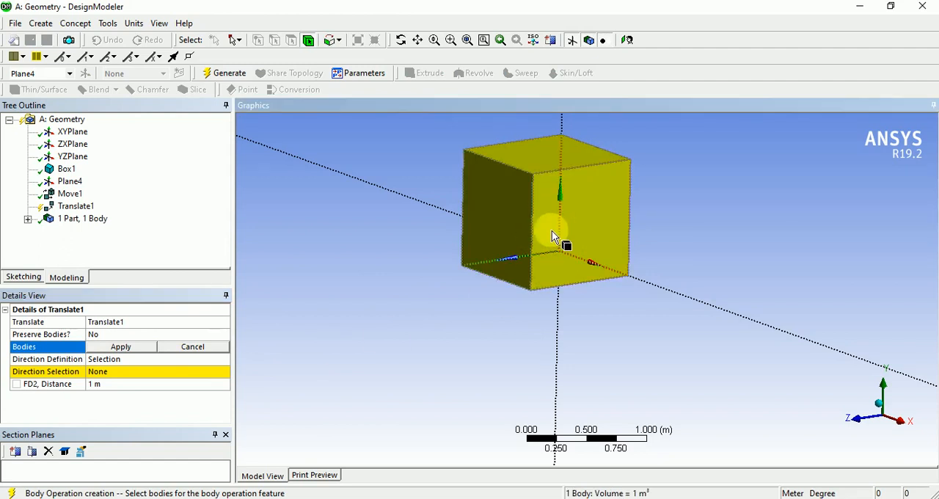
{"action": "left_click", "coordinate": [123, 349]}
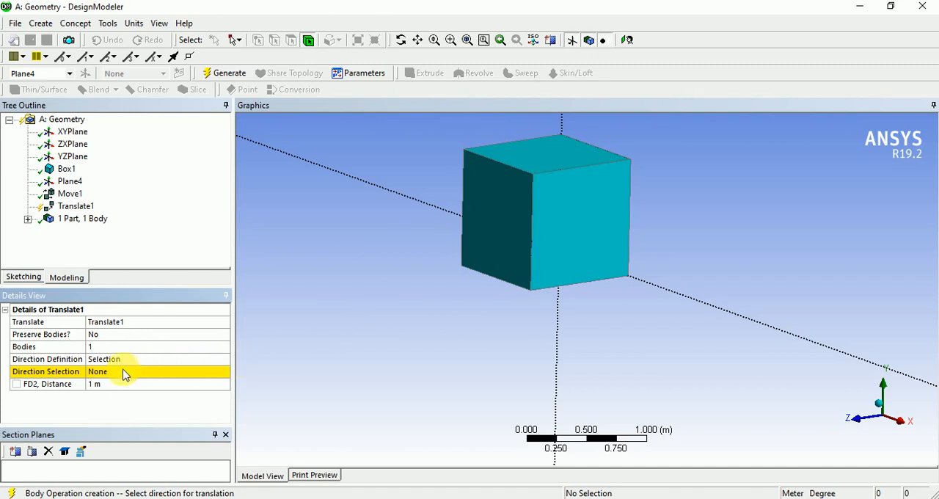
Keep the translation direction defined by Selection and assign the X axis line of Plane4 as the direction.
{"action": "left_click", "coordinate": [124, 360]}
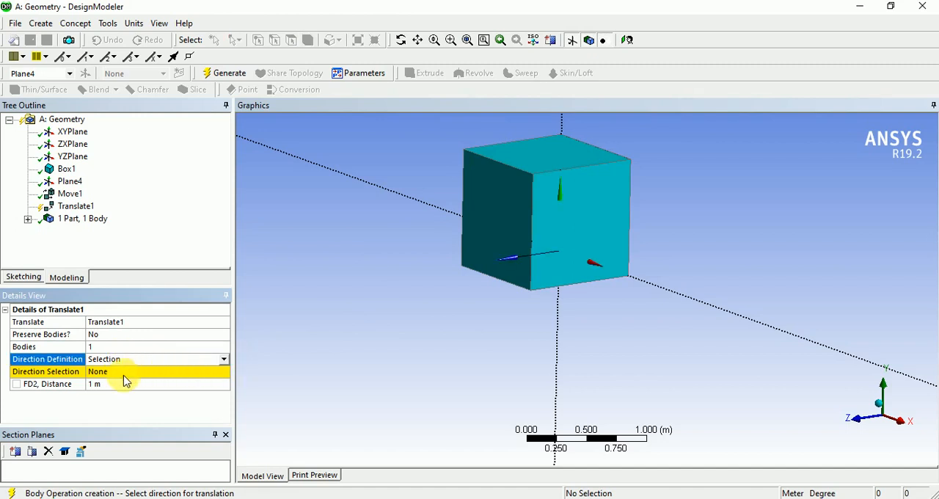
{"action": "left_click", "coordinate": [224, 359]}
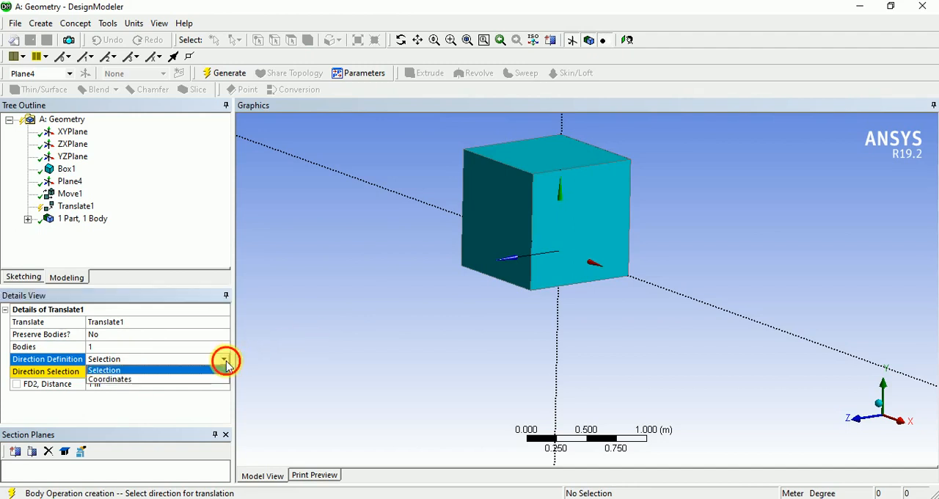
{"action": "left_click", "coordinate": [128, 358]}
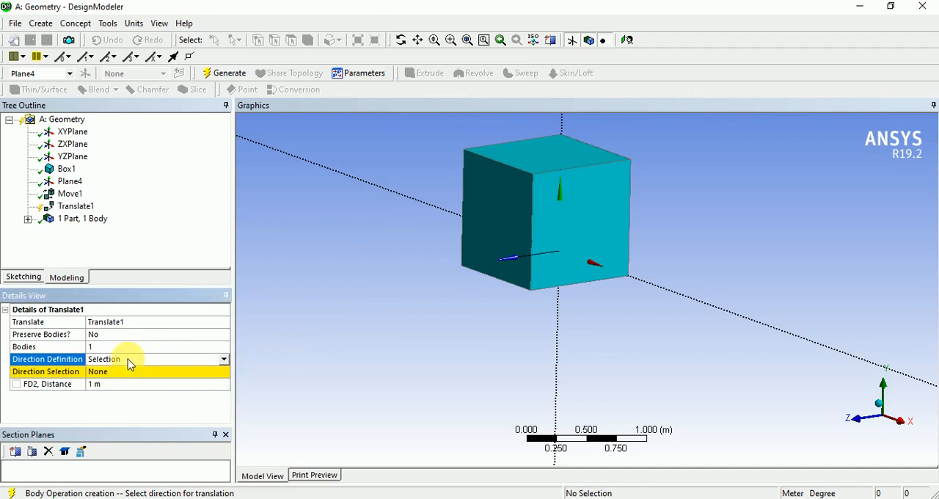
{"action": "left_click", "coordinate": [122, 372]}
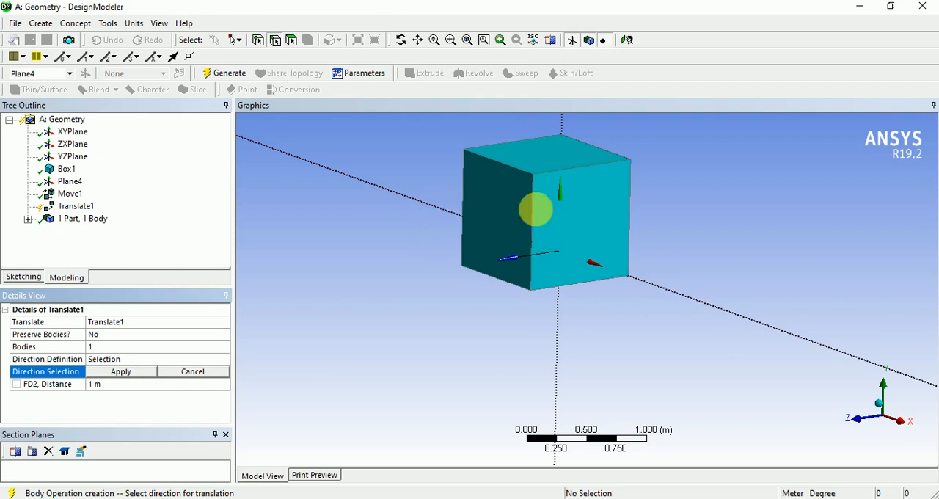
{"action": "left_click", "coordinate": [687, 298]}
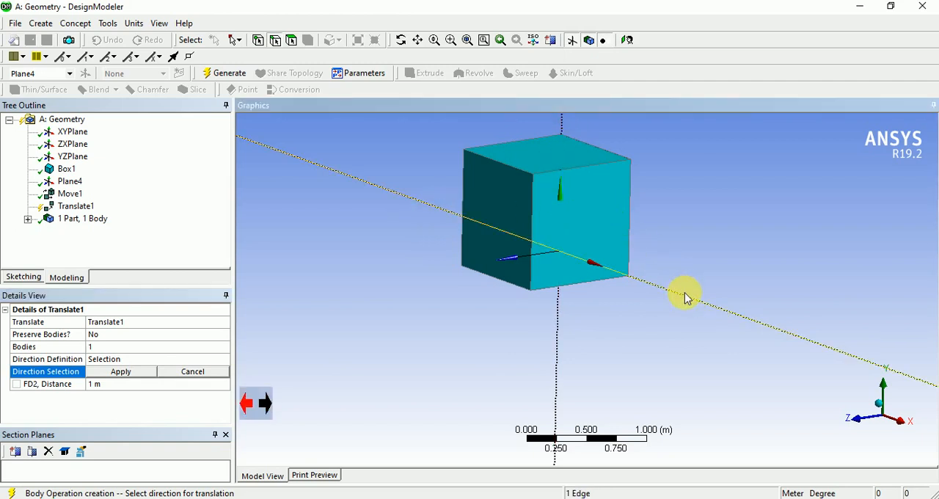
{"action": "left_click", "coordinate": [116, 387]}
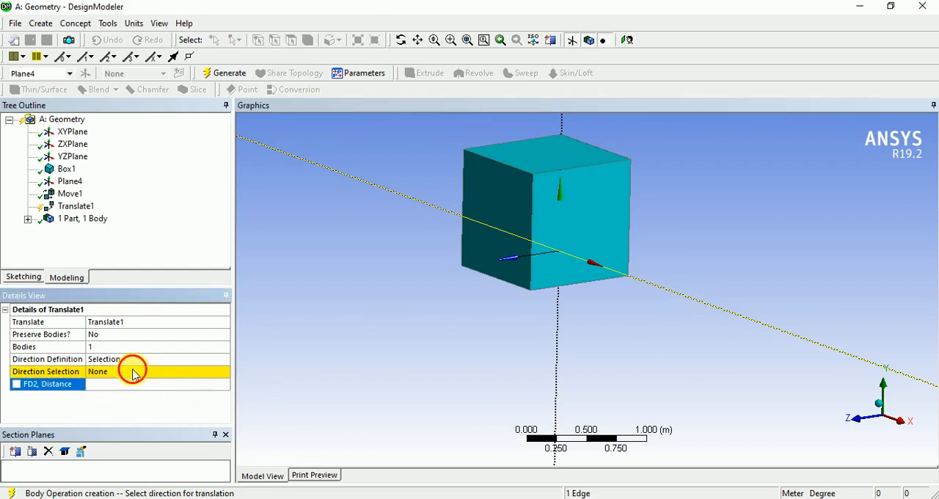
{"action": "left_click", "coordinate": [126, 372]}
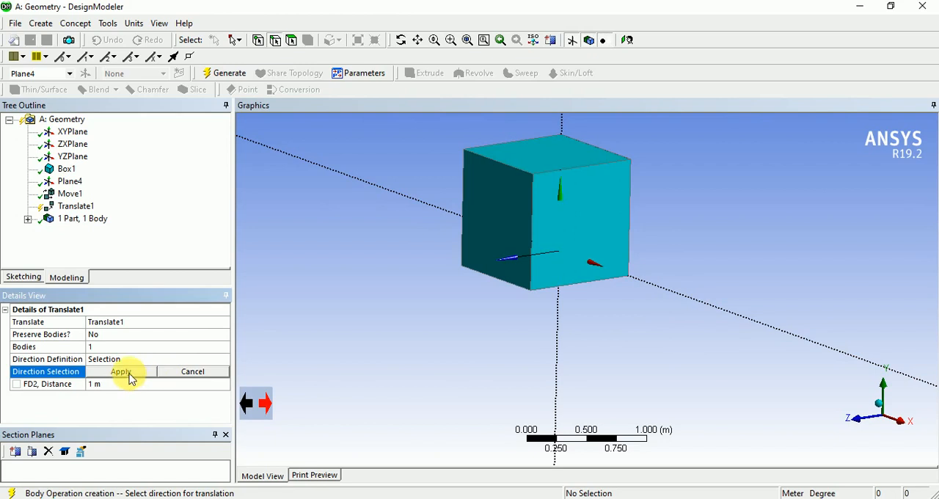
{"action": "left_click", "coordinate": [679, 297]}
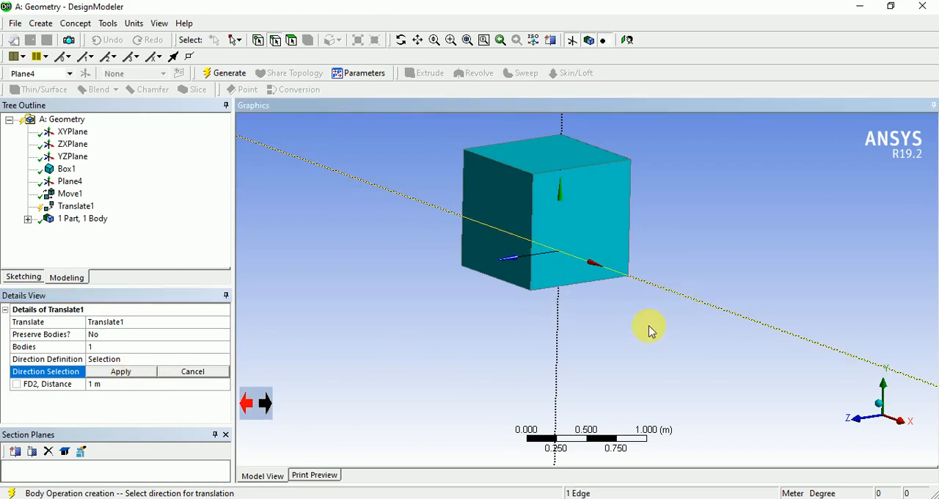
{"action": "left_click", "coordinate": [115, 375]}
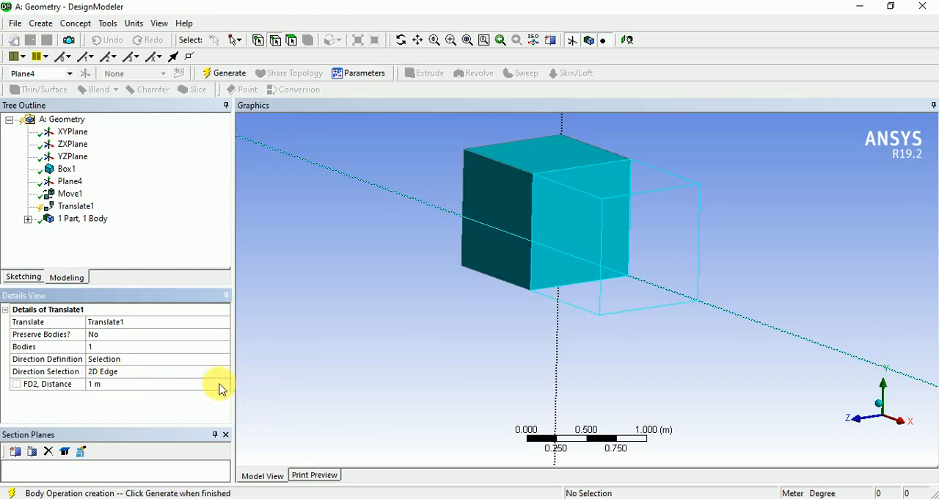
{"action": "left_click", "coordinate": [377, 398]}
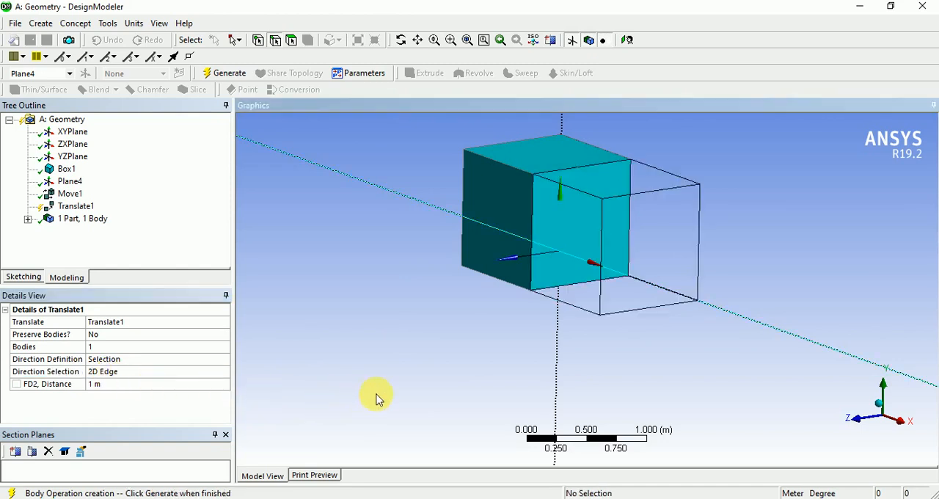
Set the translation distance to 2 m and generate the Translate feature.
{"action": "left_click", "coordinate": [116, 387]}
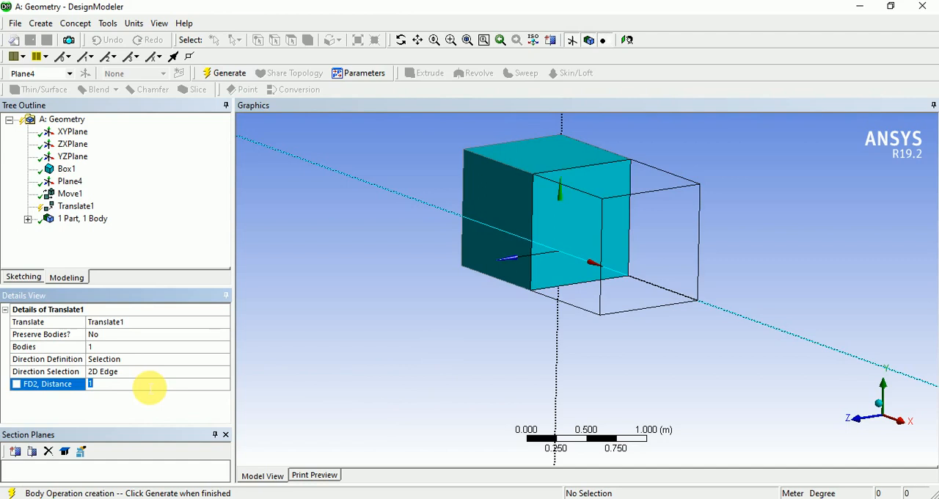
{"action": "type", "text": "2"}
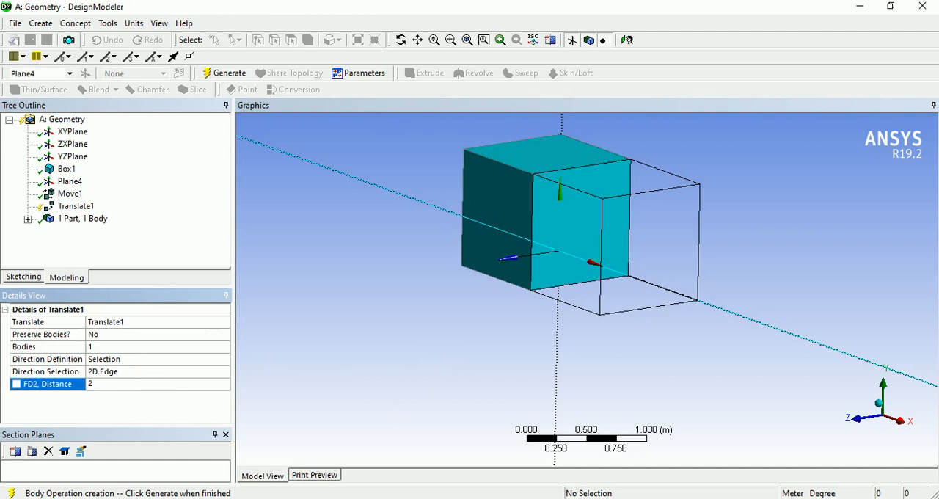
{"action": "key", "text": "Return"}
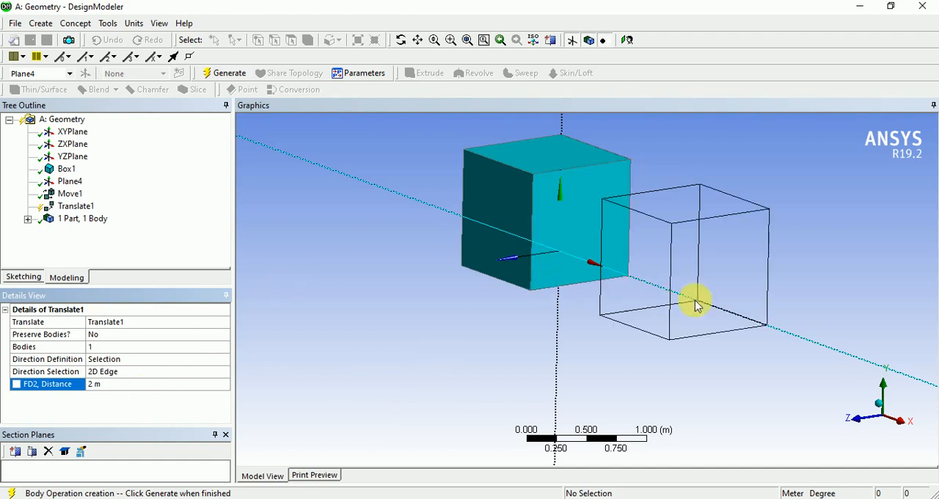
{"action": "middle_click_drag", "start_coordinate": [540, 367], "coordinate": [526, 352]}
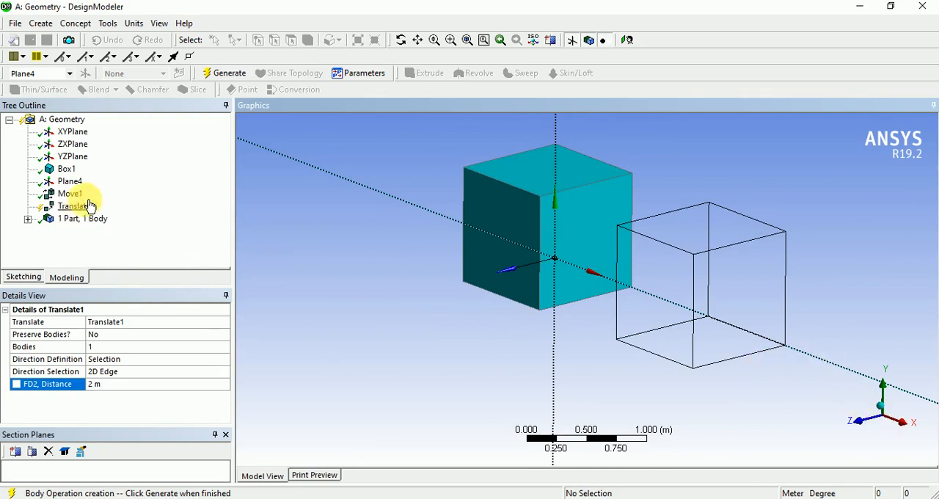
{"action": "left_click", "coordinate": [224, 73]}
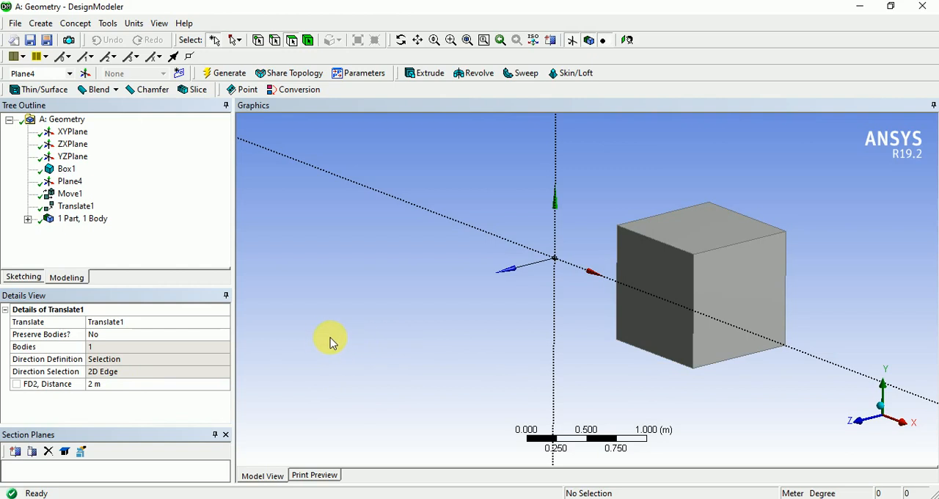
Start a Rotate body transformation and assign the translated box as the body to rotate.
{"action": "left_click", "coordinate": [44, 26]}
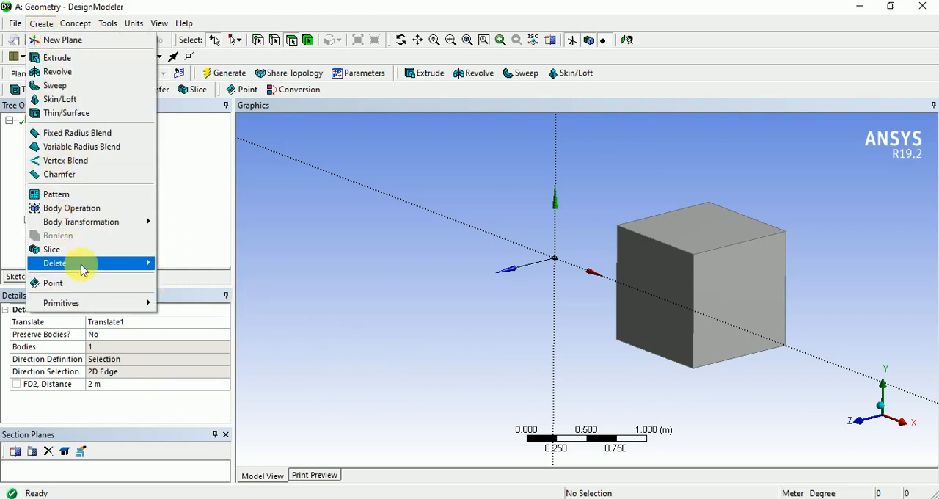
{"action": "mouse_move", "coordinate": [93, 228]}
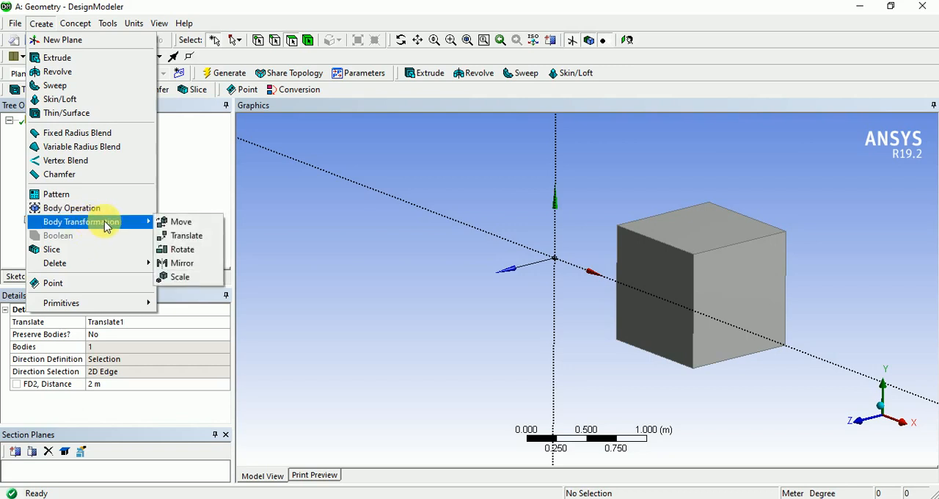
{"action": "left_click", "coordinate": [182, 250]}
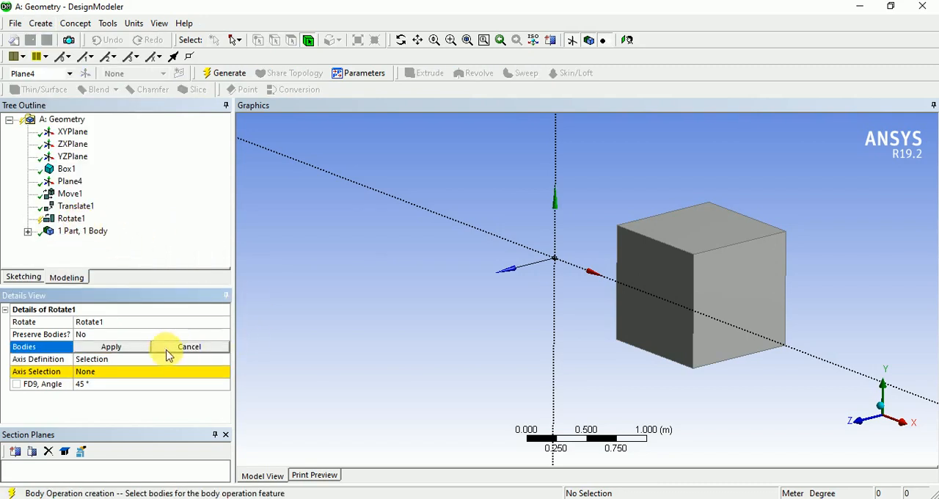
{"action": "left_click", "coordinate": [659, 321]}
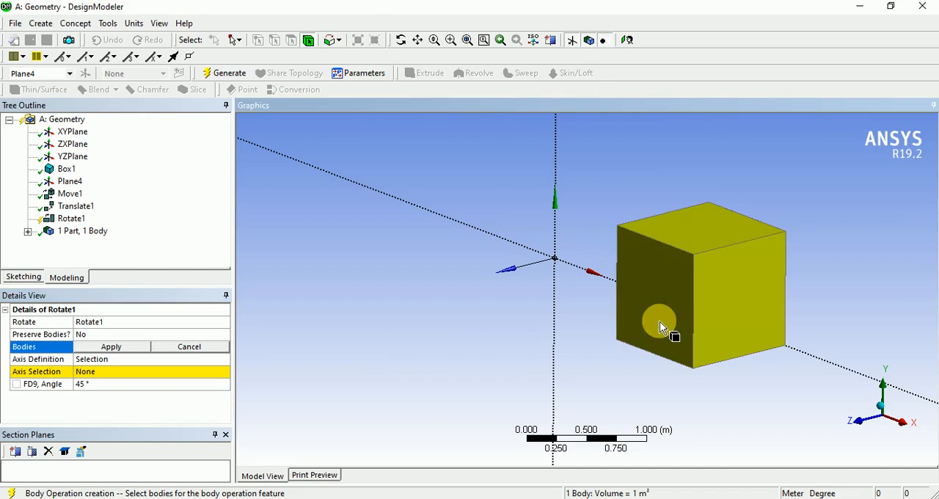
{"action": "left_click", "coordinate": [114, 347]}
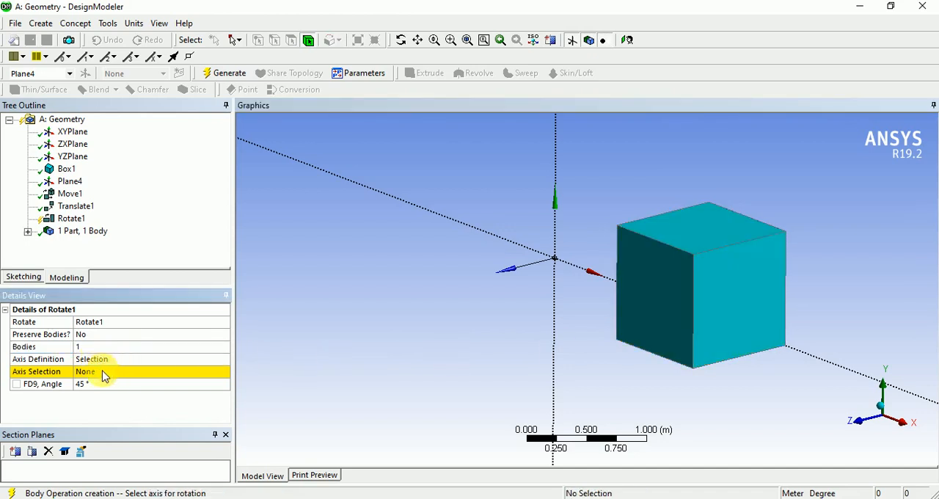
Assign the vertical Y axis line of Plane4 as the rotation axis.
{"action": "left_click", "coordinate": [103, 375]}
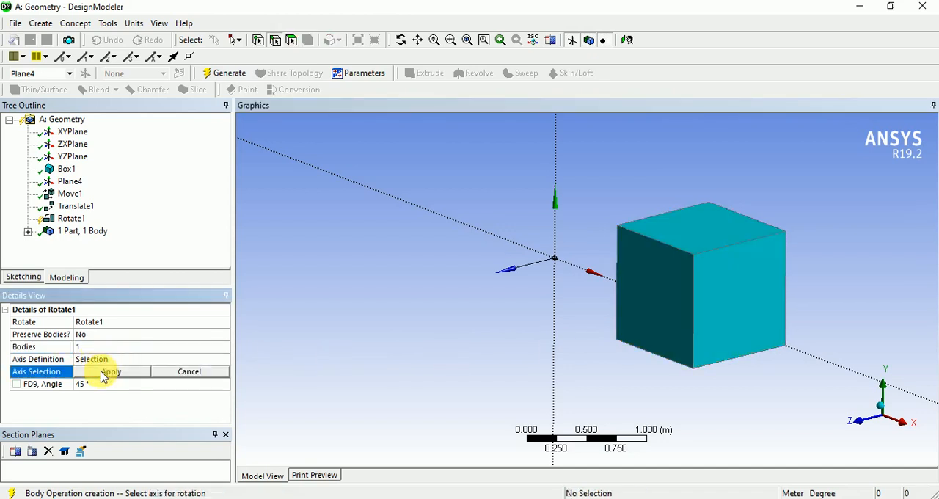
{"action": "left_click", "coordinate": [555, 343]}
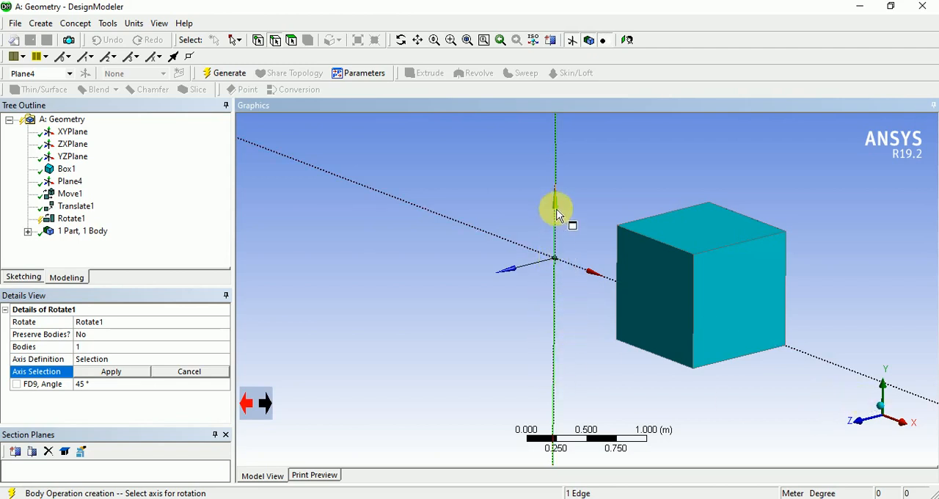
{"action": "left_click", "coordinate": [112, 372]}
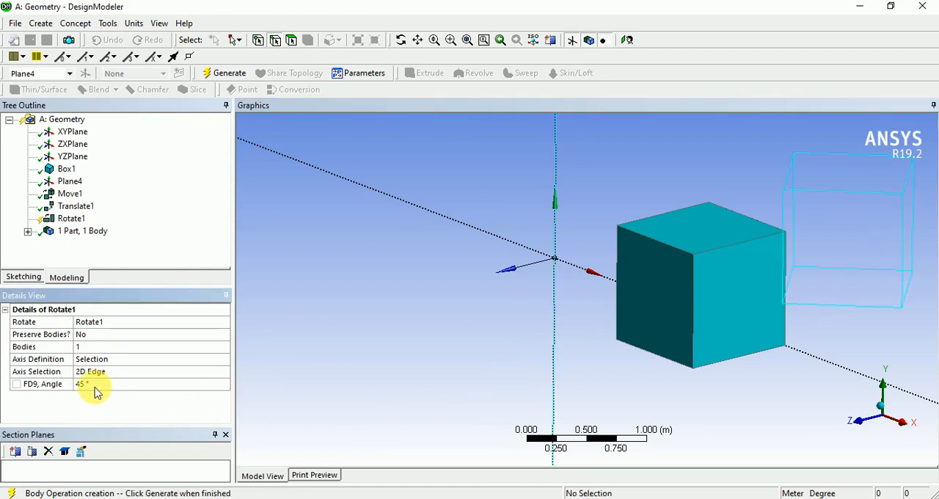
Set the rotation angle to 60° and generate the Rotate feature.
{"action": "left_click", "coordinate": [102, 385]}
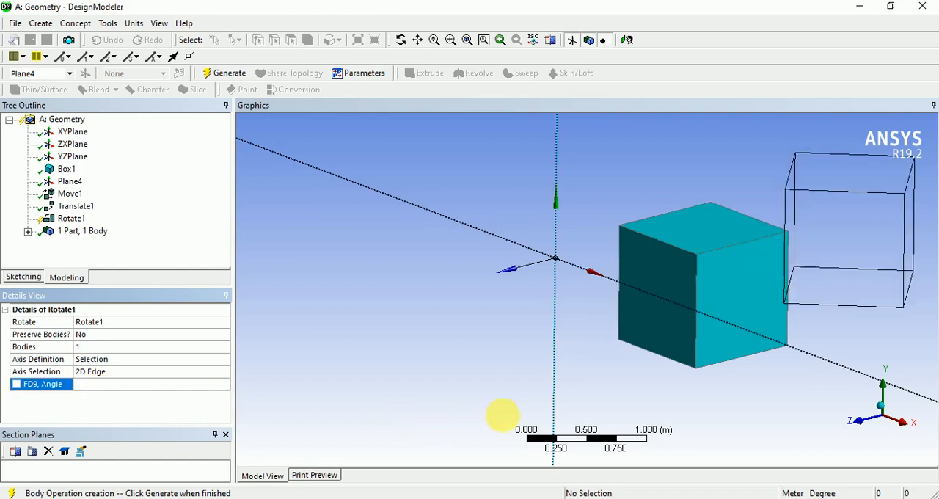
{"action": "mouse_move", "coordinate": [503, 413]}
{"action": "middle_mouse_down"}
{"action": "mouse_move", "coordinate": [540, 413]}
{"action": "mouse_move", "coordinate": [488, 426]}
{"action": "mouse_move", "coordinate": [394, 419]}
{"action": "mouse_move", "coordinate": [506, 429]}
{"action": "middle_mouse_up"}
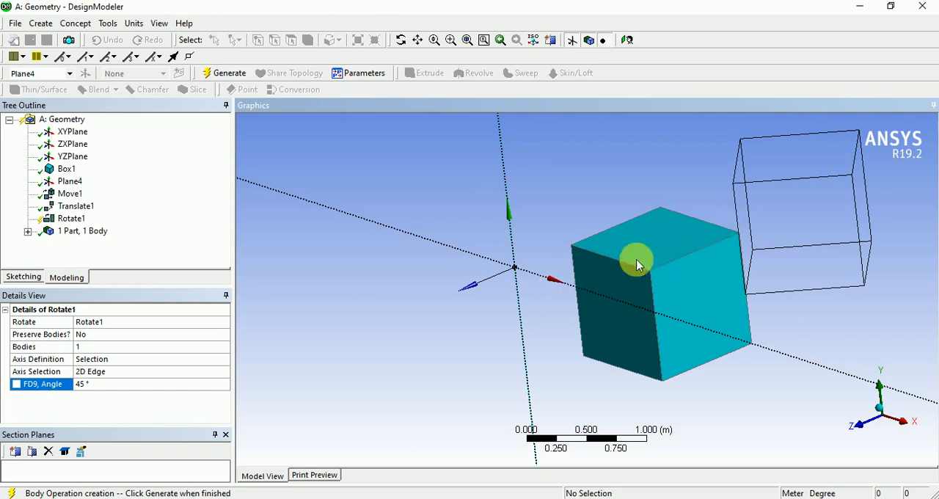
{"action": "left_click", "coordinate": [121, 386]}
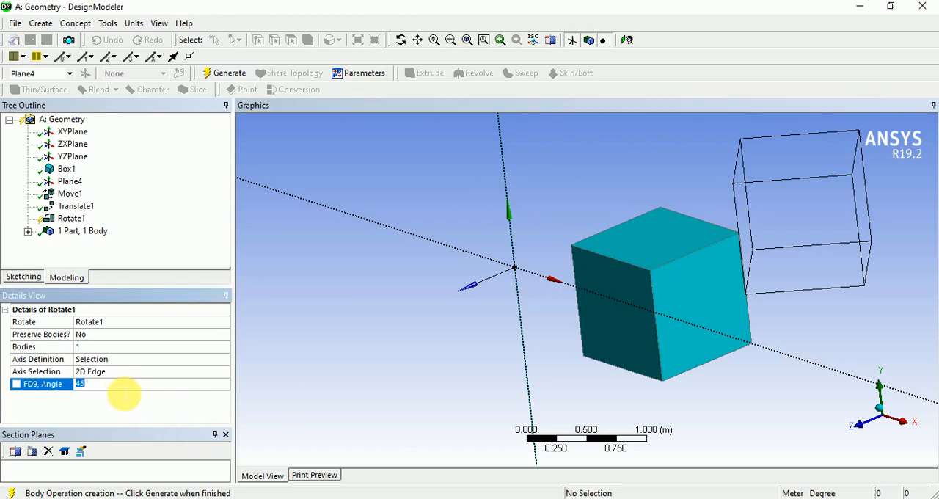
{"action": "type", "text": "60"}
{"action": "key", "text": "Return"}
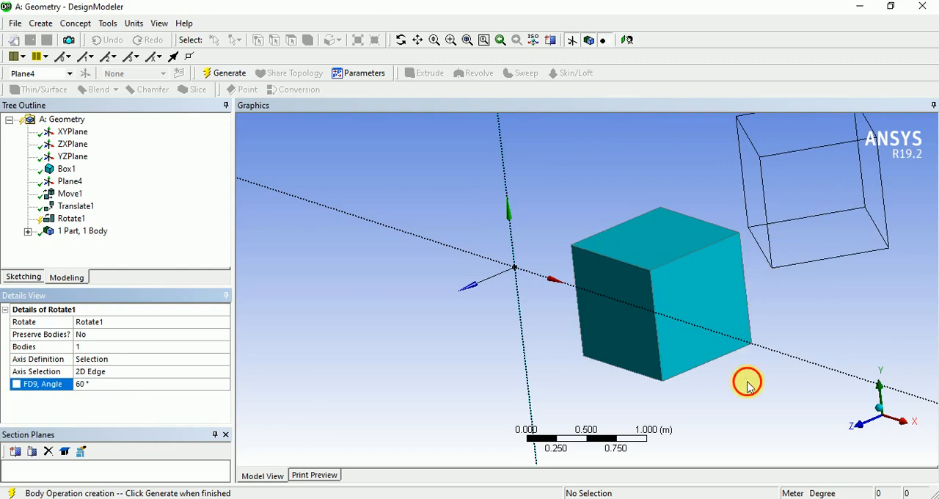
{"action": "middle_click_drag", "start_coordinate": [747, 385], "coordinate": [792, 303]}
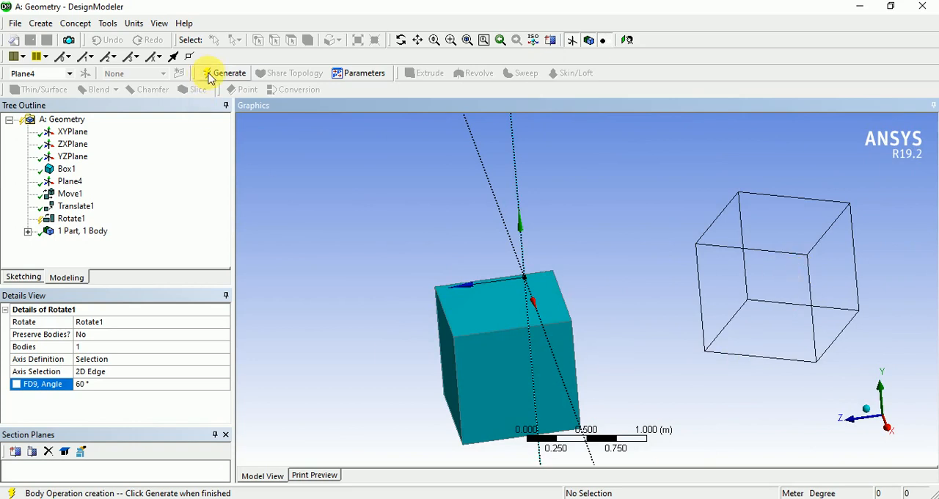
{"action": "left_click", "coordinate": [224, 73]}
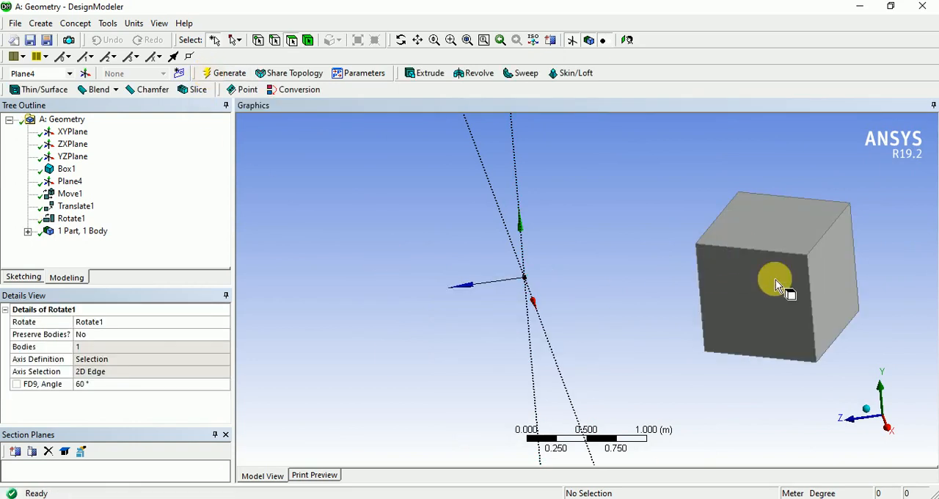
Examine the rotated box and its position relative to the Plane4 axes from several angles and in isometric view.
{"action": "middle_click_drag", "start_coordinate": [666, 360], "coordinate": [616, 323]}
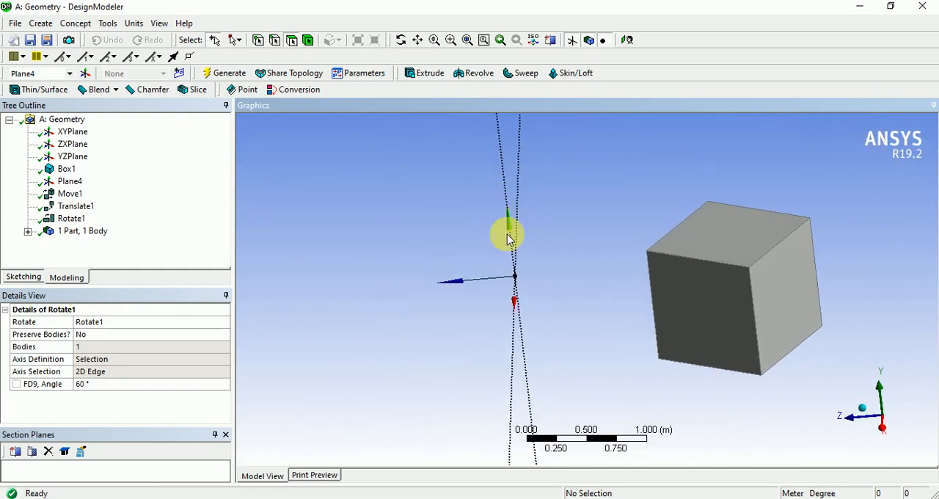
{"action": "middle_click_drag", "start_coordinate": [513, 386], "coordinate": [933, 458]}
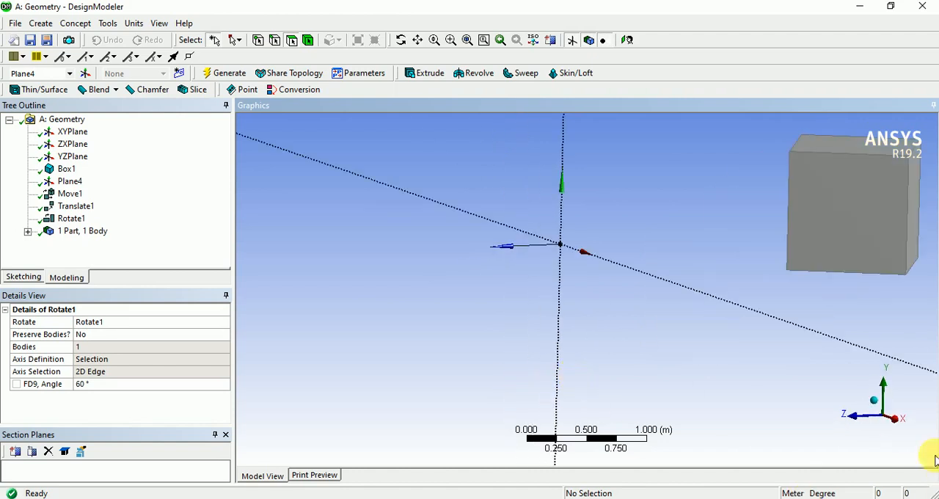
{"action": "left_click", "coordinate": [875, 399]}
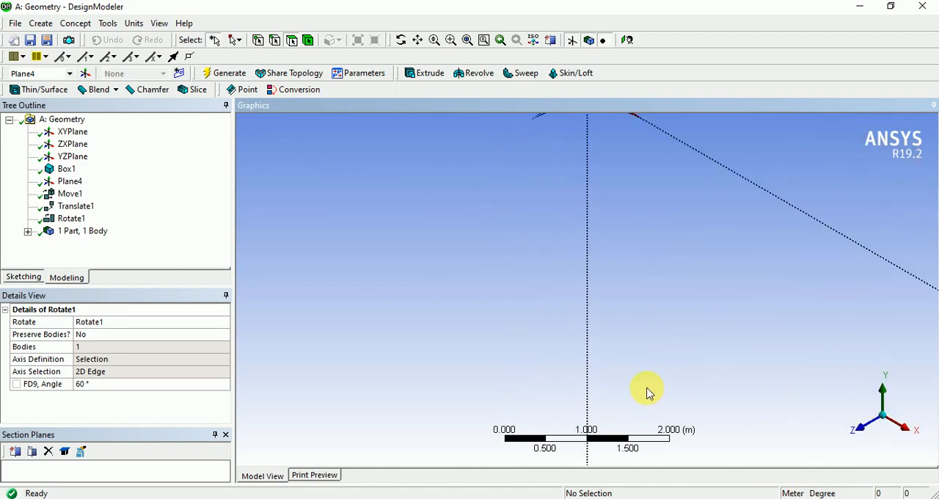
{"action": "scroll", "coordinate": [648, 390], "scroll_direction": "down", "scroll_amount": 4}
{"action": "middle_click_drag", "start_coordinate": [674, 303], "coordinate": [605, 462], "text": "ctrl"}
{"action": "scroll", "coordinate": [623, 272], "scroll_direction": "up", "scroll_amount": 3}
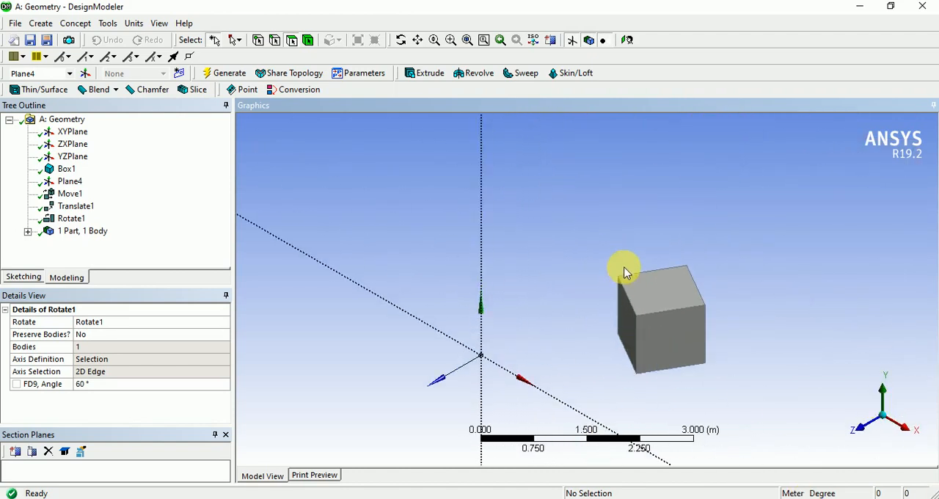
{"action": "scroll", "coordinate": [633, 276], "scroll_direction": "up", "scroll_amount": 3}
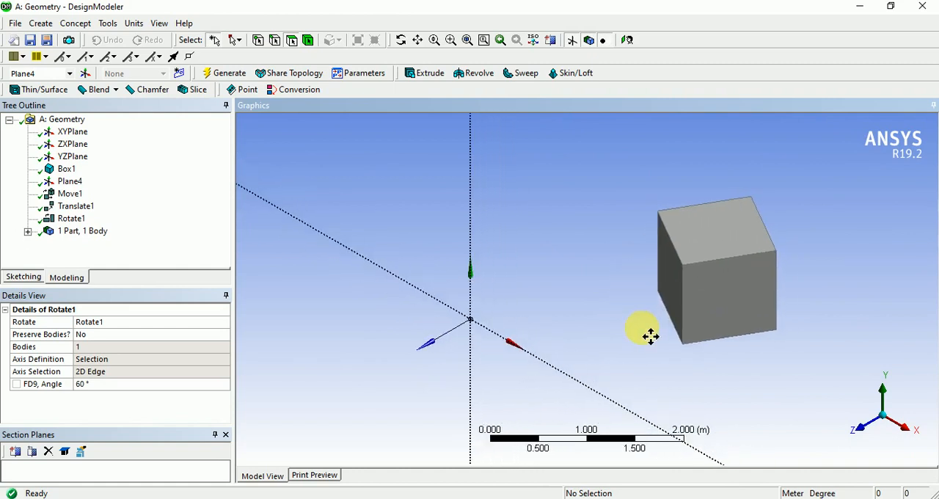
{"action": "scroll", "coordinate": [651, 335], "scroll_direction": "up", "scroll_amount": 2}
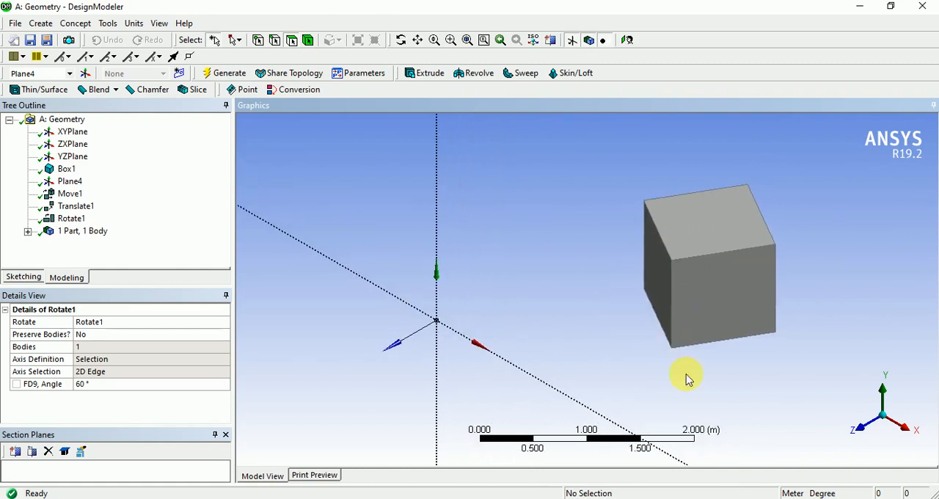
Start a Mirror body transformation and assign YZPlane as the mirror plane.
{"action": "left_click", "coordinate": [42, 24]}
{"action": "mouse_move", "coordinate": [94, 225]}
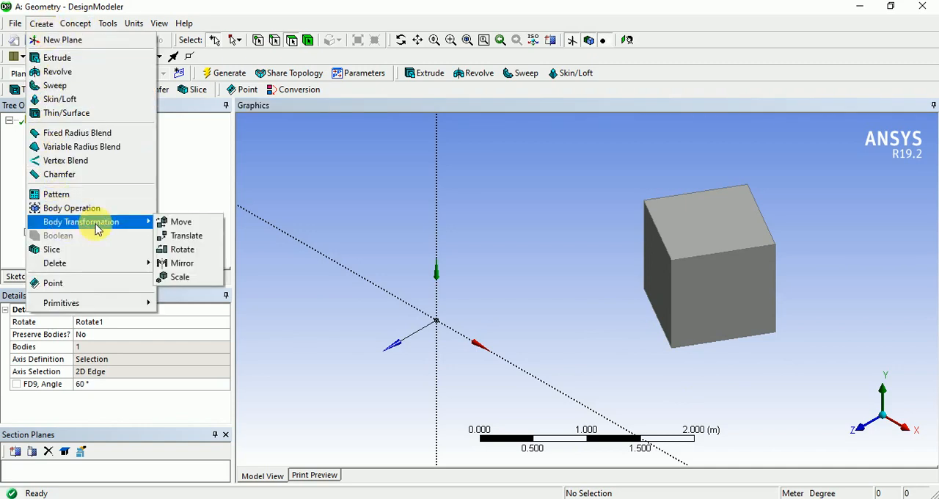
{"action": "left_click", "coordinate": [181, 264]}
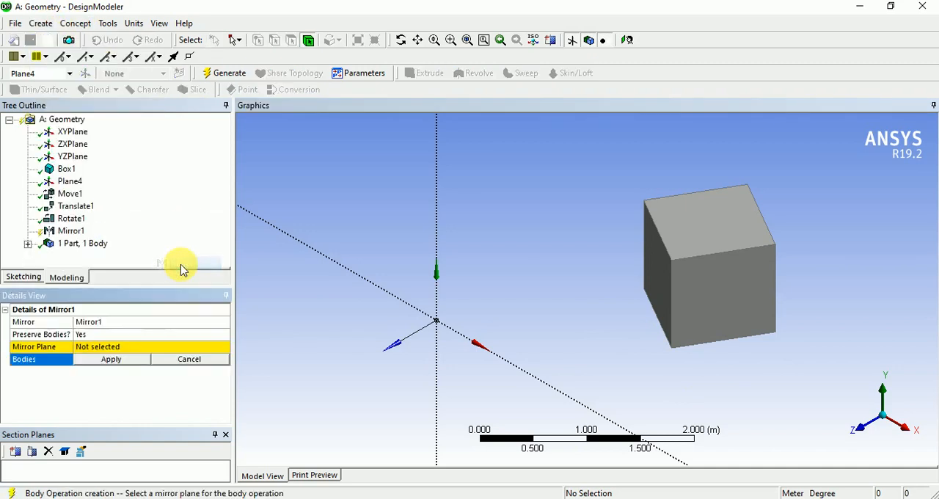
{"action": "scroll", "coordinate": [494, 329], "scroll_direction": "down", "scroll_amount": 3}
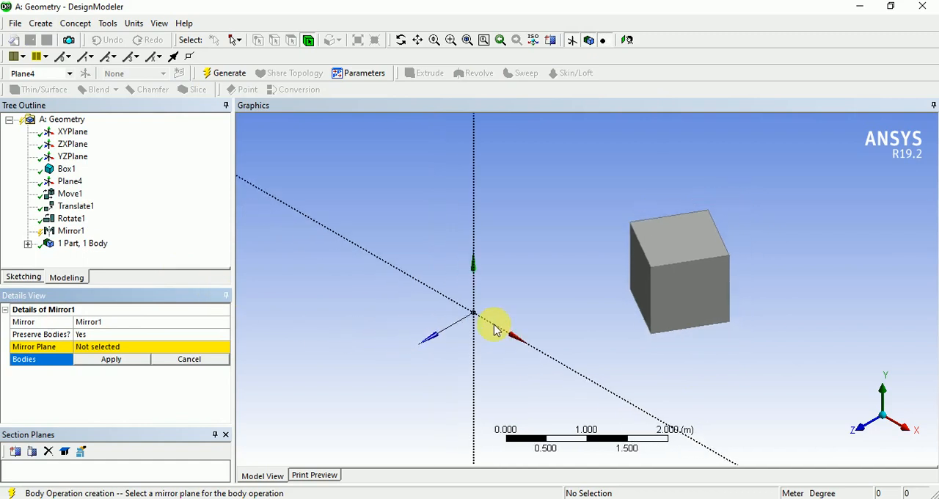
{"action": "scroll", "coordinate": [495, 329], "scroll_direction": "down", "scroll_amount": 2}
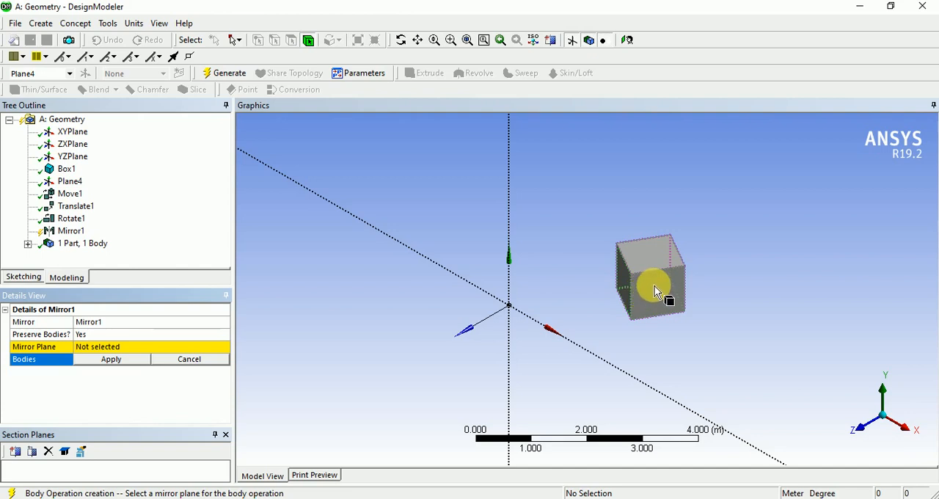
{"action": "left_click", "coordinate": [102, 350]}
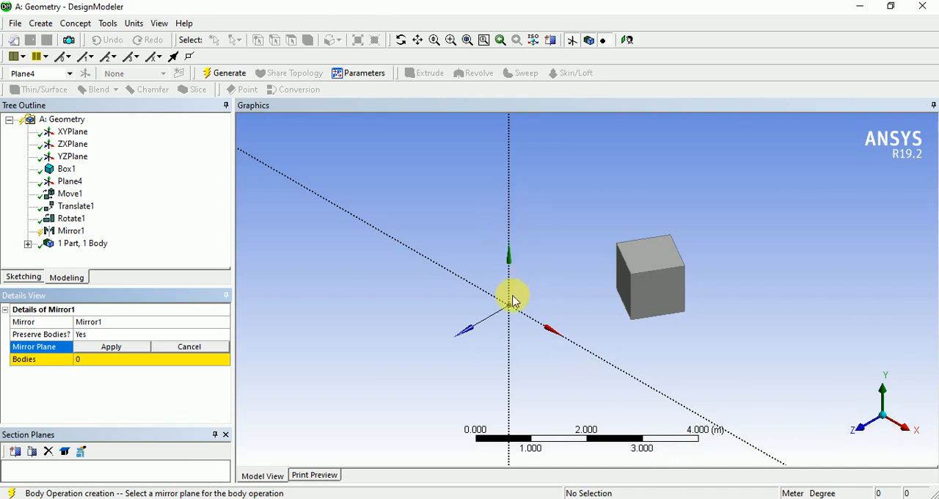
{"action": "left_click", "coordinate": [71, 157]}
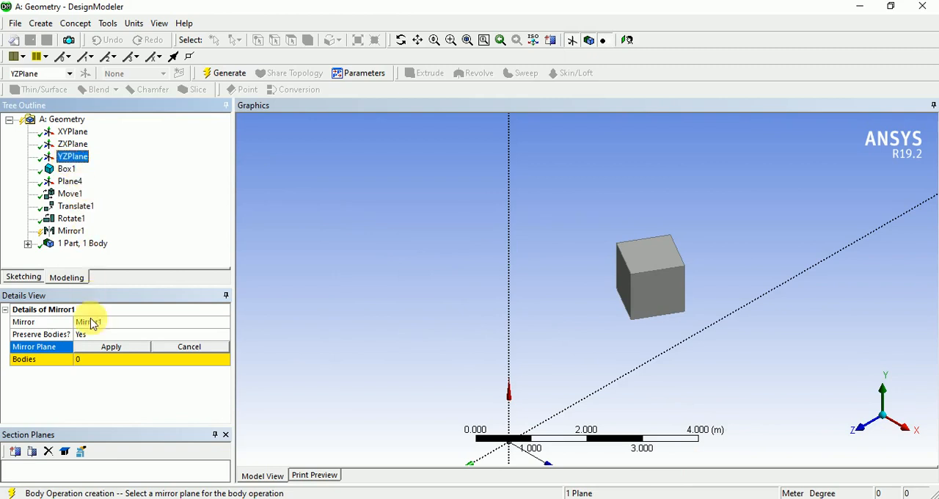
{"action": "left_click", "coordinate": [117, 349]}
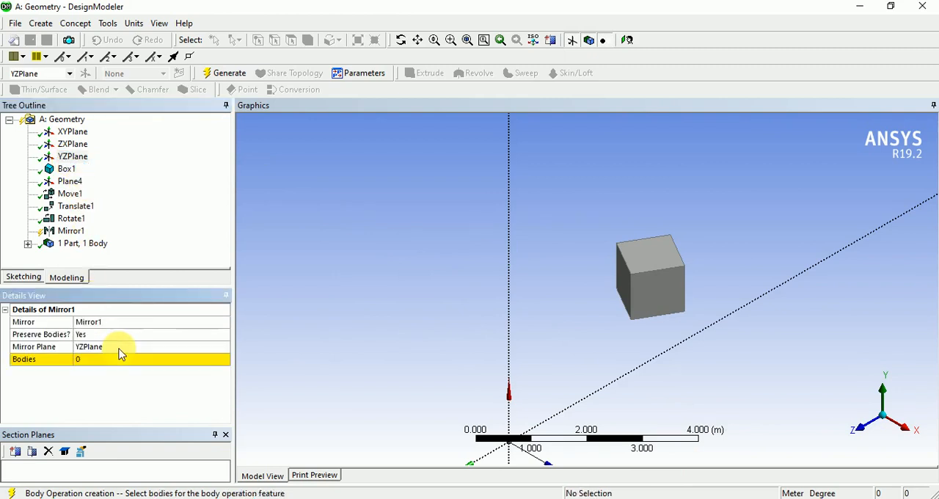
Assign the rotated box as the body to mirror.
{"action": "scroll", "coordinate": [639, 377], "scroll_direction": "down", "scroll_amount": 1}
{"action": "scroll", "coordinate": [640, 377], "scroll_direction": "down", "scroll_amount": 1}
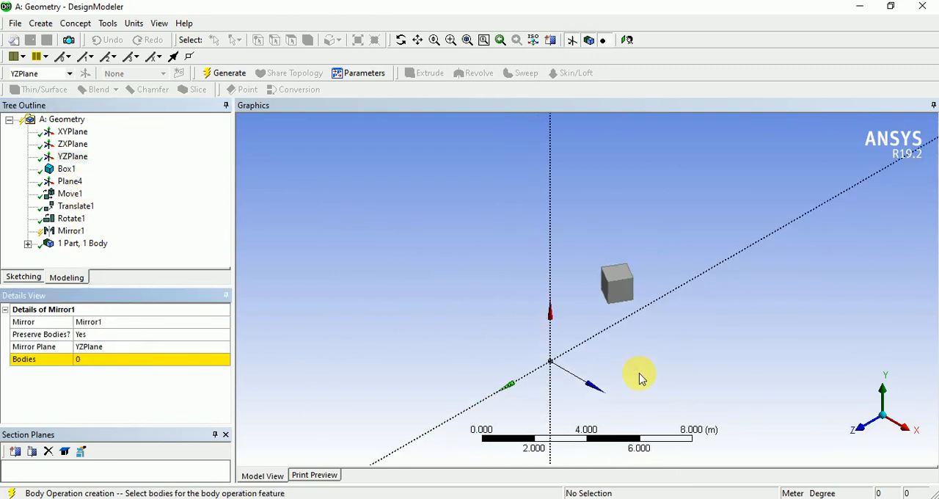
{"action": "scroll", "coordinate": [663, 352], "scroll_direction": "up", "scroll_amount": 1}
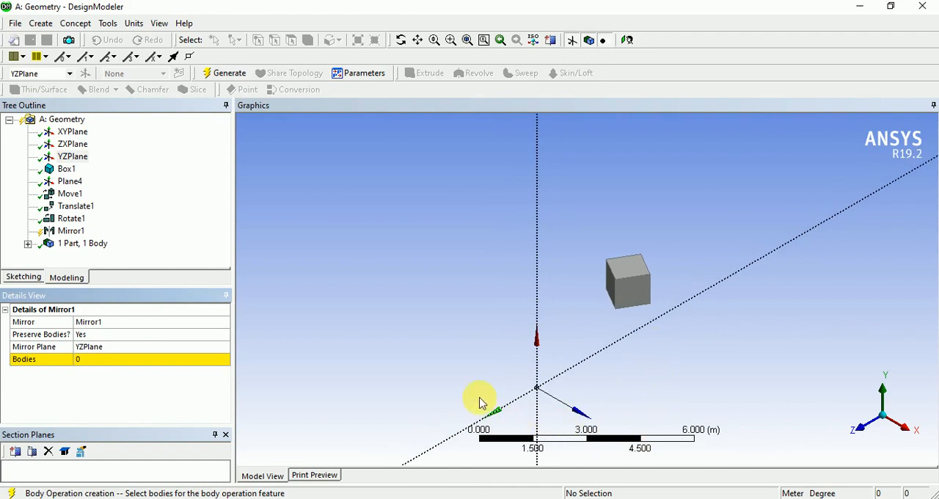
{"action": "left_click", "coordinate": [114, 359]}
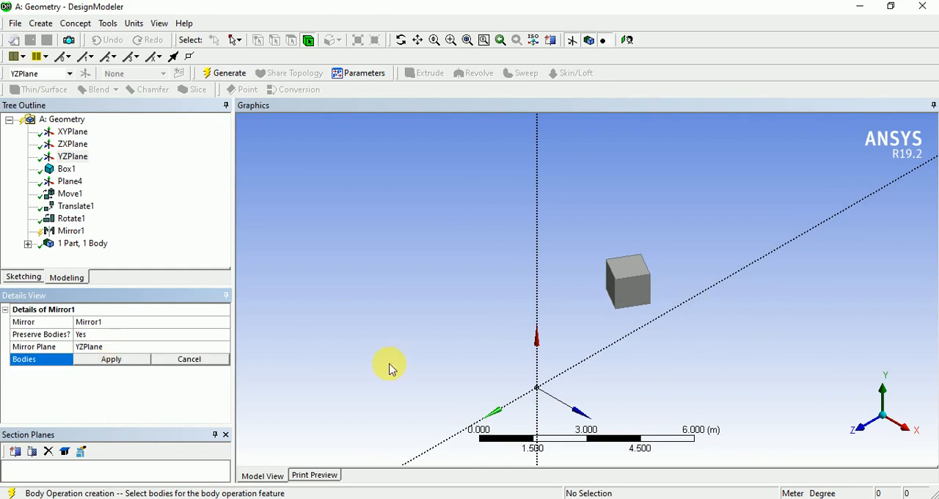
{"action": "left_click", "coordinate": [634, 301]}
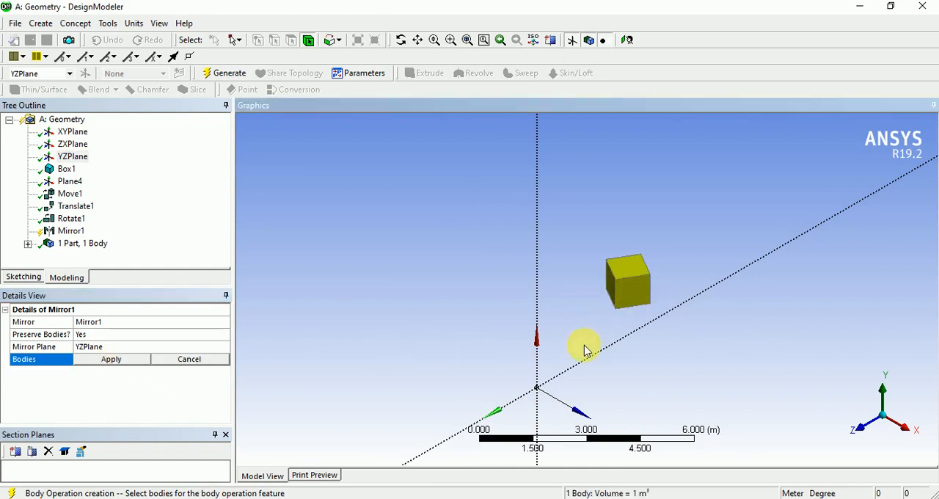
{"action": "scroll", "coordinate": [586, 346], "scroll_direction": "down", "scroll_amount": 2}
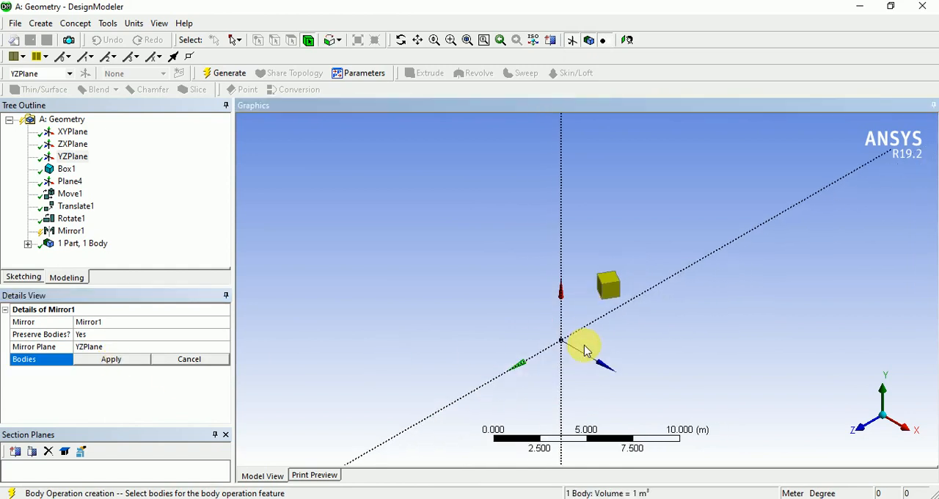
{"action": "left_click", "coordinate": [111, 359]}
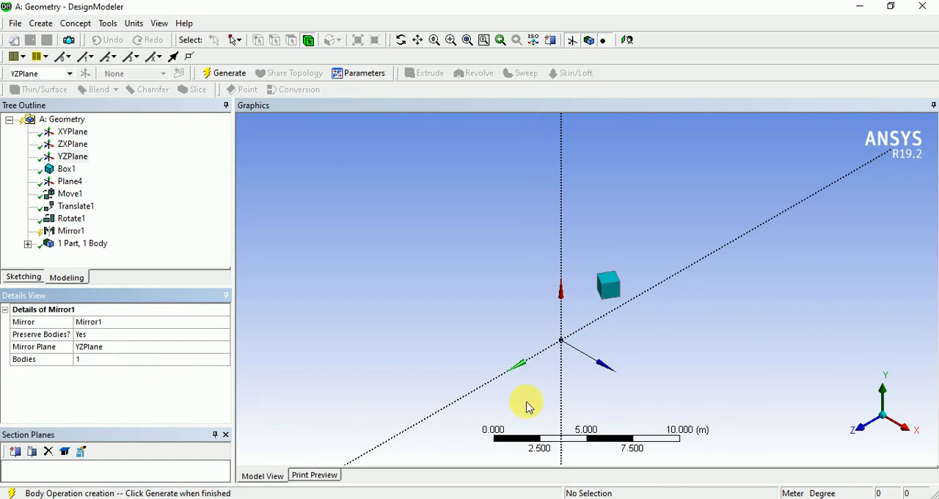
Check the selected box against YZPlane from several angles and generate the Mirror feature.
{"action": "scroll", "coordinate": [572, 352], "scroll_direction": "down", "scroll_amount": 2}
{"action": "scroll", "coordinate": [645, 278], "scroll_direction": "up", "scroll_amount": 3}
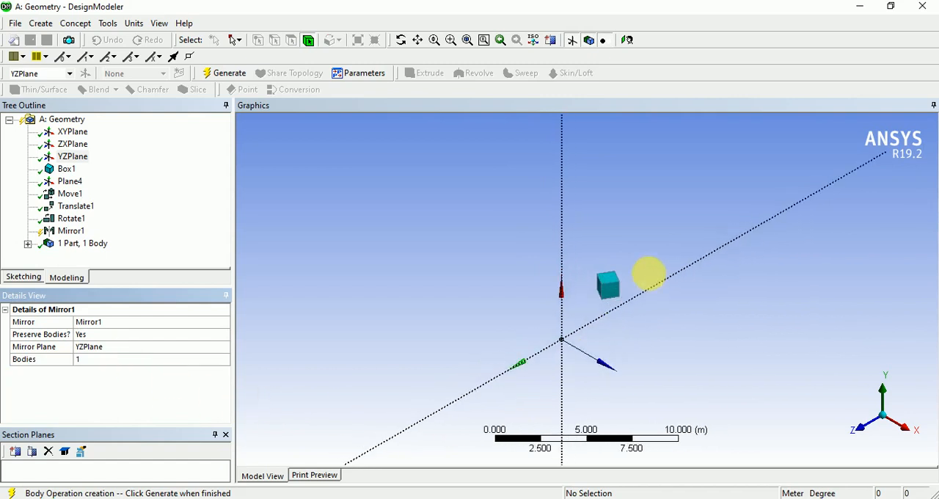
{"action": "scroll", "coordinate": [652, 298], "scroll_direction": "up", "scroll_amount": 2}
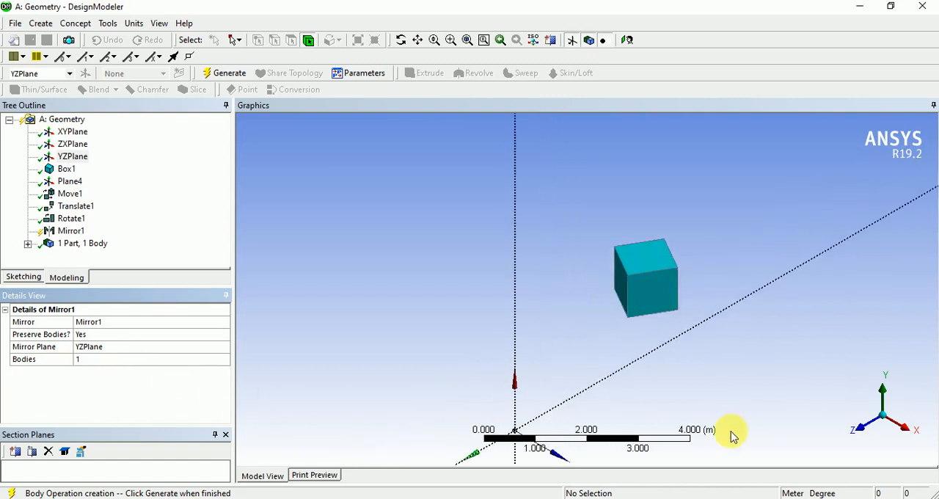
{"action": "middle_click_drag", "start_coordinate": [763, 396], "coordinate": [630, 338]}
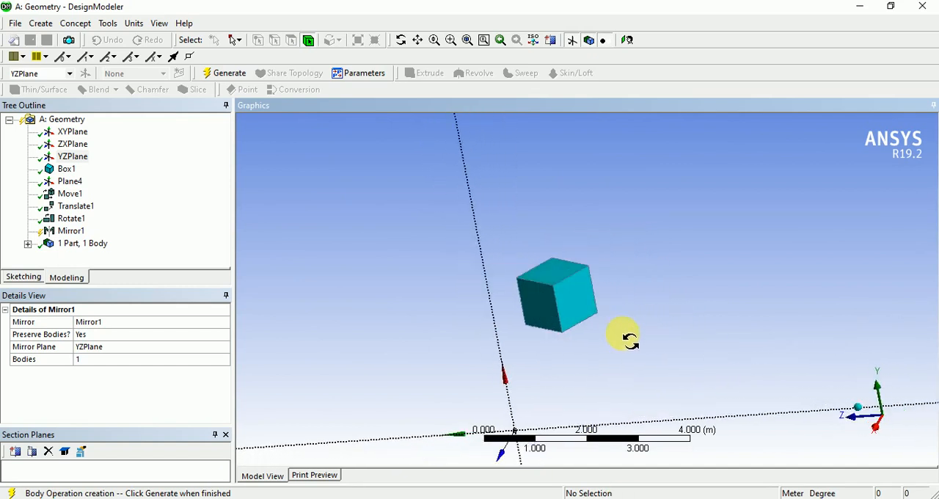
{"action": "scroll", "coordinate": [631, 339], "scroll_direction": "down", "scroll_amount": 5}
{"action": "scroll", "coordinate": [627, 338], "scroll_direction": "down", "scroll_amount": 2}
{"action": "middle_click_drag", "start_coordinate": [578, 371], "coordinate": [462, 377]}
{"action": "scroll", "coordinate": [596, 278], "scroll_direction": "up", "scroll_amount": 3}
{"action": "scroll", "coordinate": [595, 276], "scroll_direction": "up", "scroll_amount": 3}
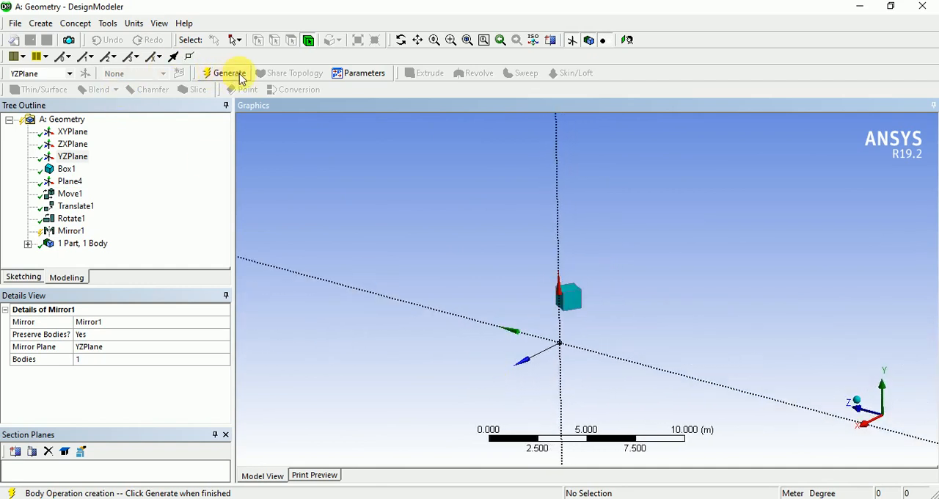
Examine the original and mirrored boxes relative to YZPlane from several angles and in isometric view, checking the mirror plane used.
{"action": "middle_click_drag", "start_coordinate": [379, 340], "coordinate": [457, 398]}
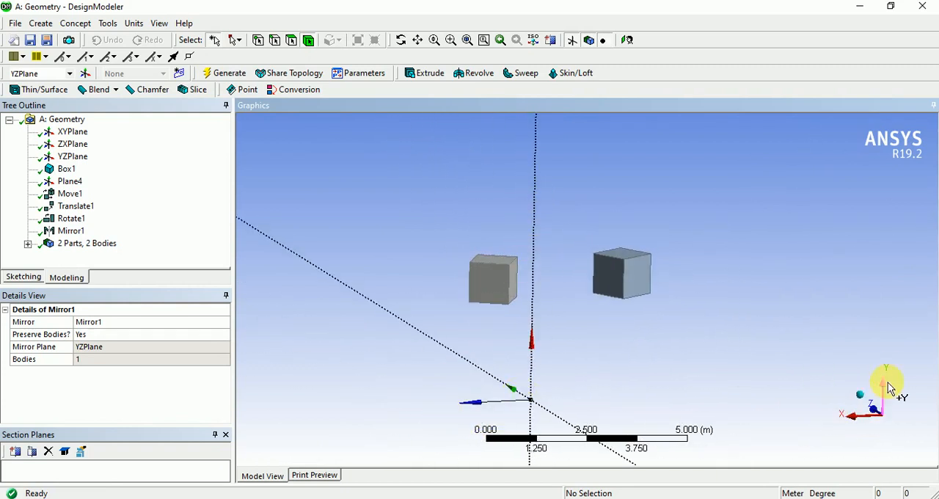
{"action": "left_click", "coordinate": [867, 402]}
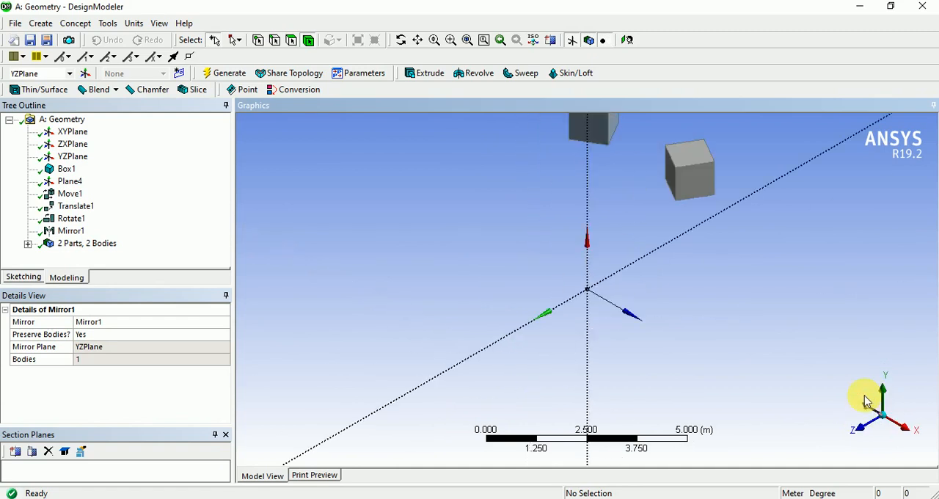
{"action": "scroll", "coordinate": [655, 291], "scroll_direction": "up", "scroll_amount": 2}
{"action": "scroll", "coordinate": [655, 291], "scroll_direction": "down", "scroll_amount": 3}
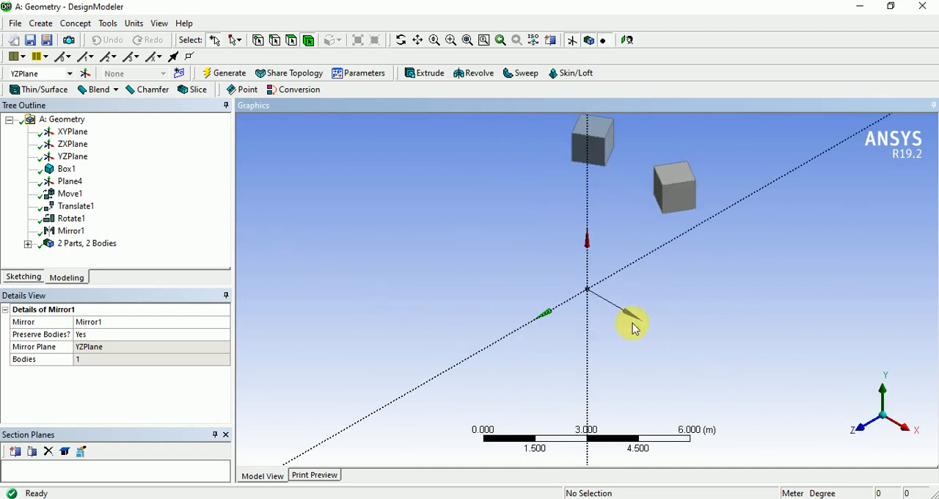
{"action": "middle_click_drag", "start_coordinate": [634, 309], "coordinate": [586, 390], "text": "ctrl"}
{"action": "scroll", "coordinate": [629, 288], "scroll_direction": "up", "scroll_amount": 2}
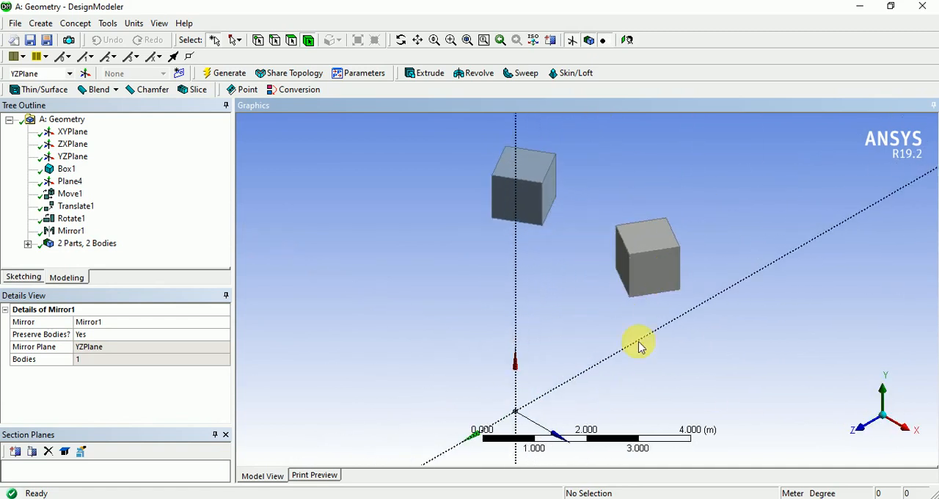
{"action": "left_click", "coordinate": [117, 349]}
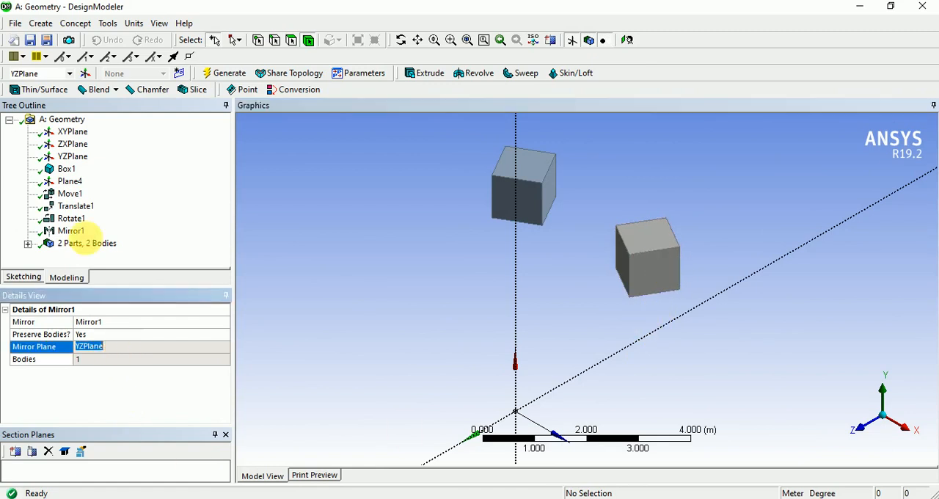
{"action": "left_click", "coordinate": [73, 157]}
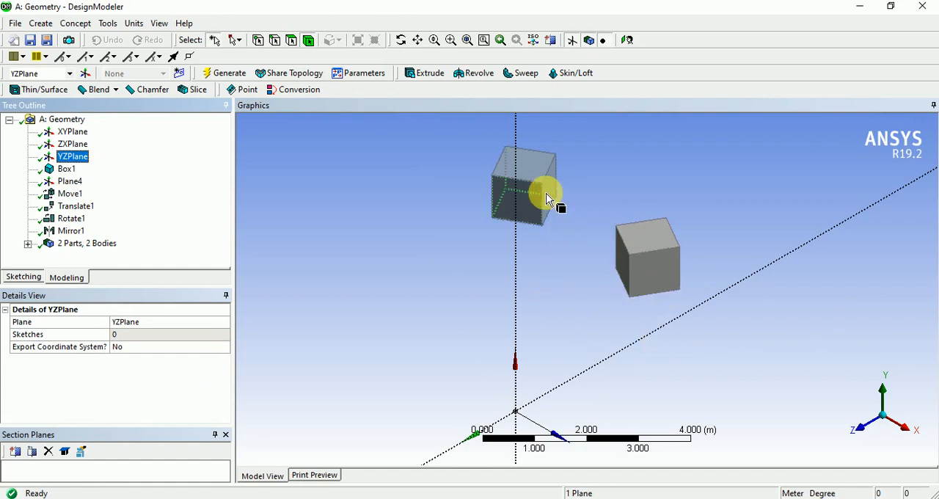
{"action": "left_click", "coordinate": [386, 282]}
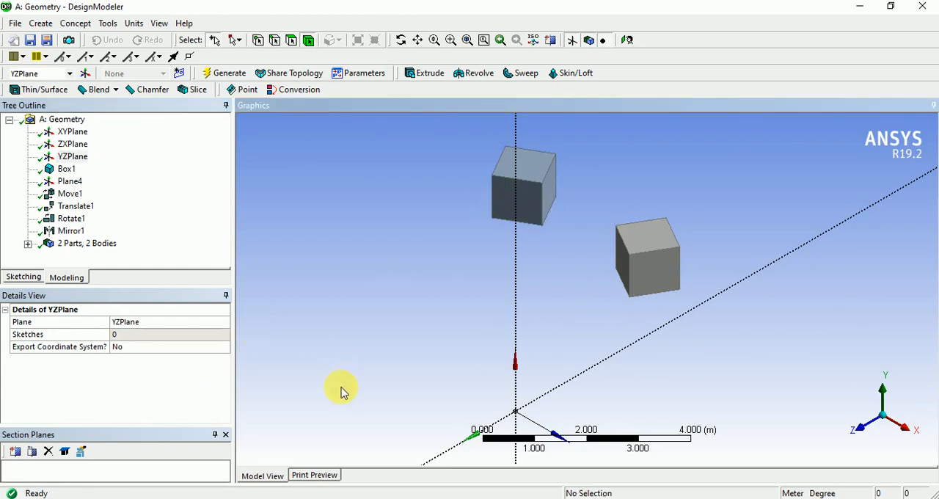
Start a Scale body transformation and assign the original rotated box as the body to scale.
{"action": "left_click", "coordinate": [46, 25]}
{"action": "mouse_move", "coordinate": [111, 228]}
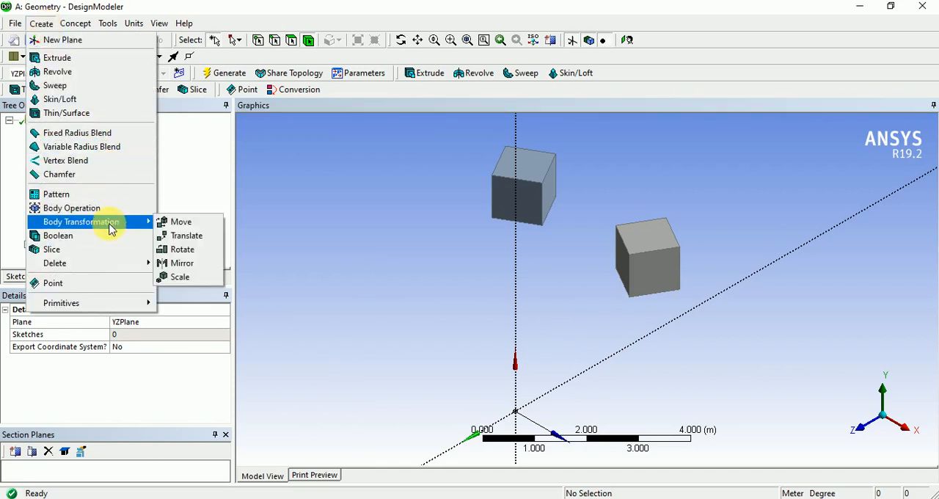
{"action": "left_click", "coordinate": [176, 278]}
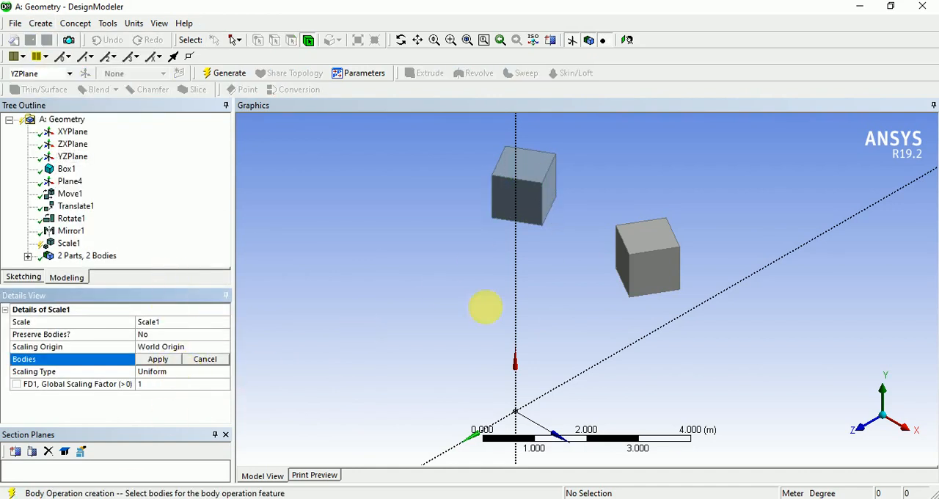
{"action": "left_click", "coordinate": [661, 260]}
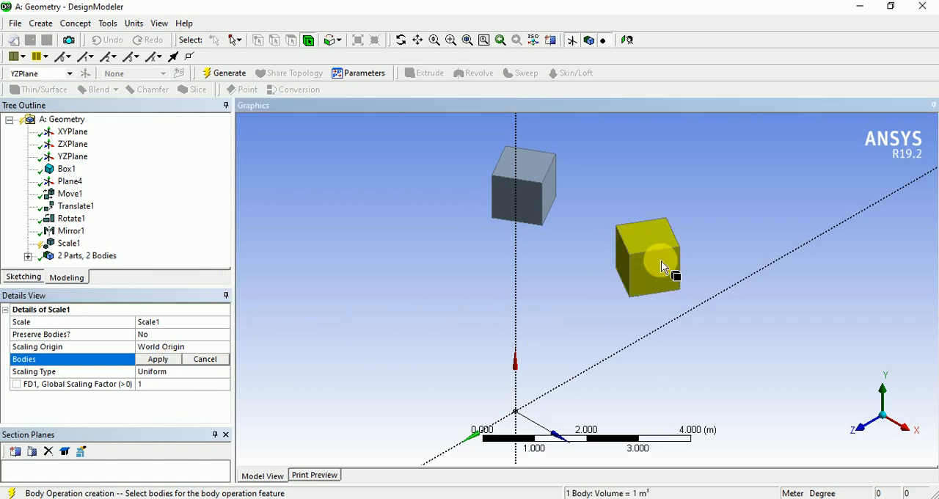
{"action": "left_click", "coordinate": [158, 359]}
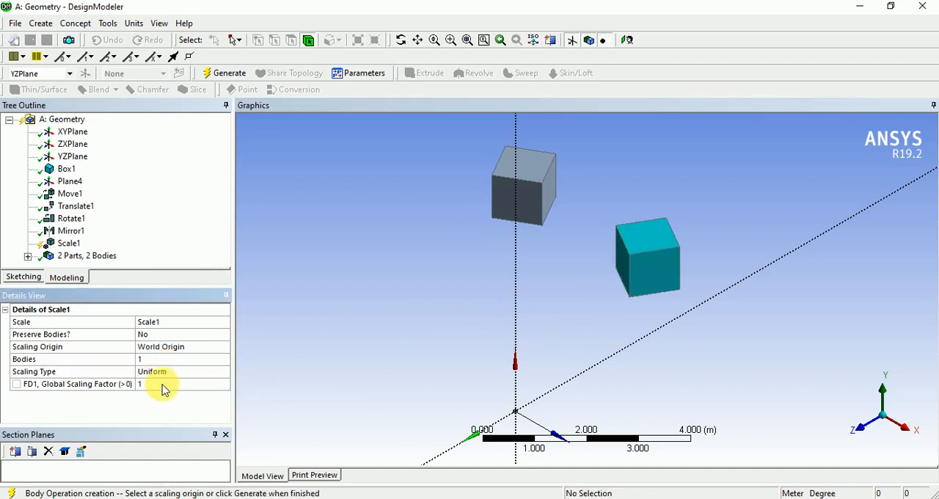
Set the global scaling factor to 2 and generate the Scale feature.
{"action": "left_click", "coordinate": [167, 386]}
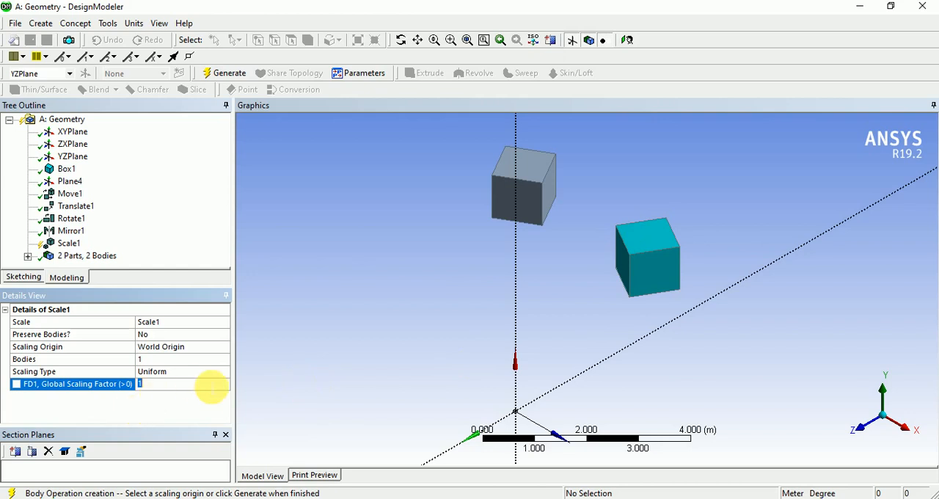
{"action": "type", "text": "2"}
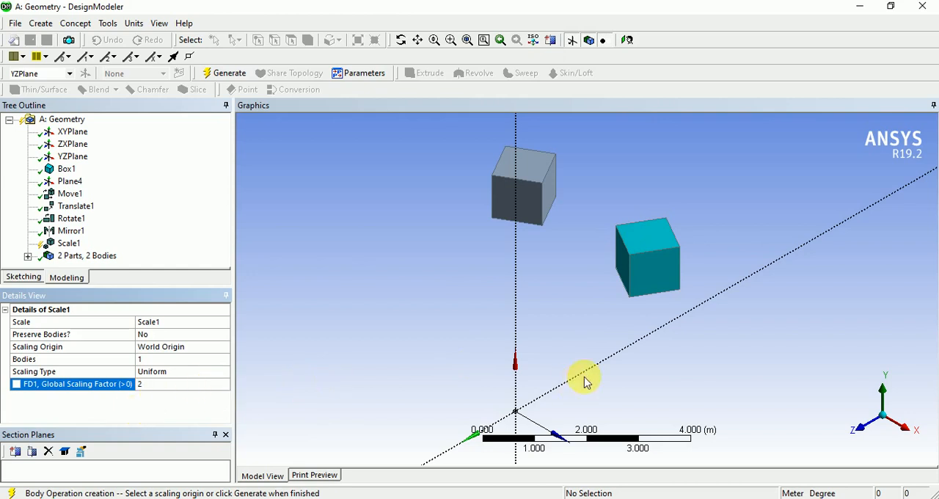
{"action": "scroll", "coordinate": [597, 369], "scroll_direction": "down", "scroll_amount": 2}
{"action": "left_click", "coordinate": [222, 72]}
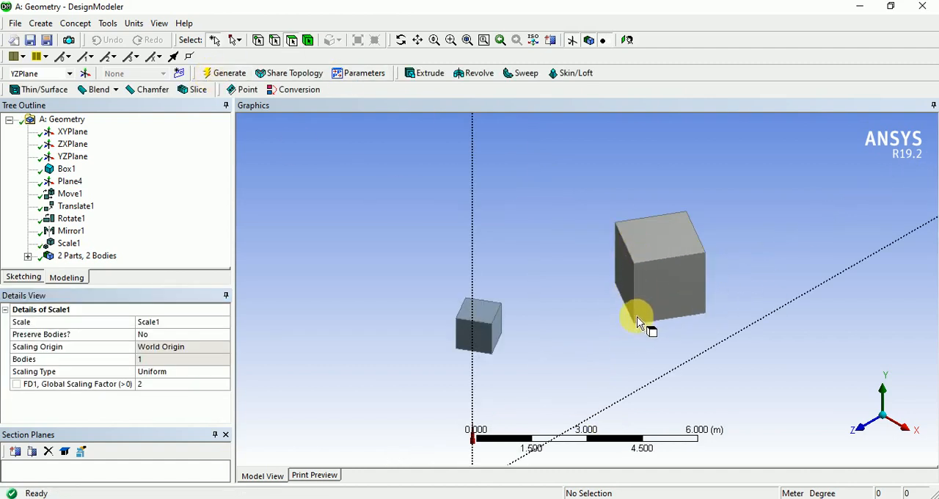
Compare the size and position of the scaled box with the mirrored box from several angles and in isometric view.
{"action": "middle_click_drag", "start_coordinate": [612, 359], "coordinate": [639, 354]}
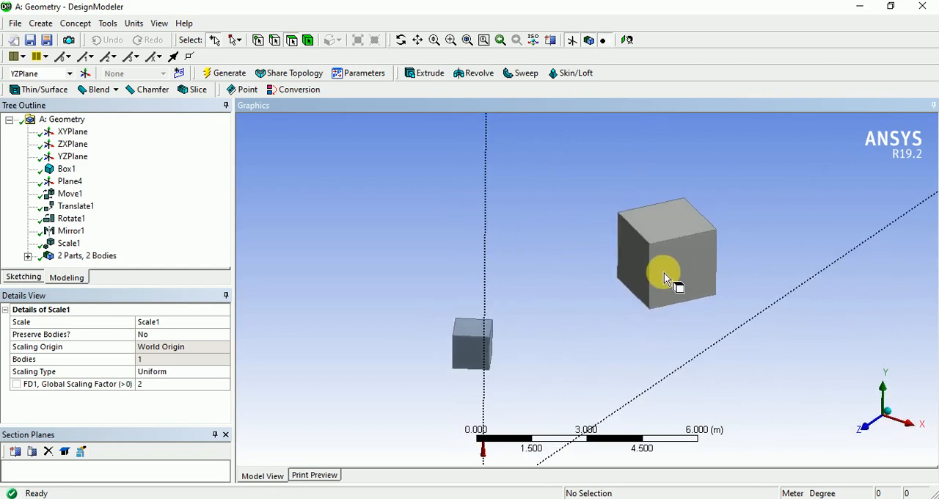
{"action": "scroll", "coordinate": [664, 275], "scroll_direction": "up", "scroll_amount": 2}
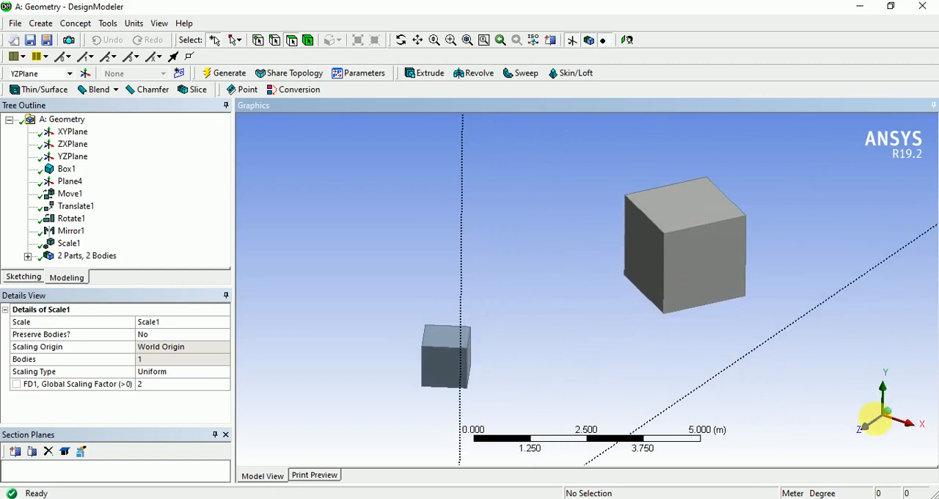
{"action": "left_click", "coordinate": [893, 418]}
{"action": "left_click", "coordinate": [865, 434]}
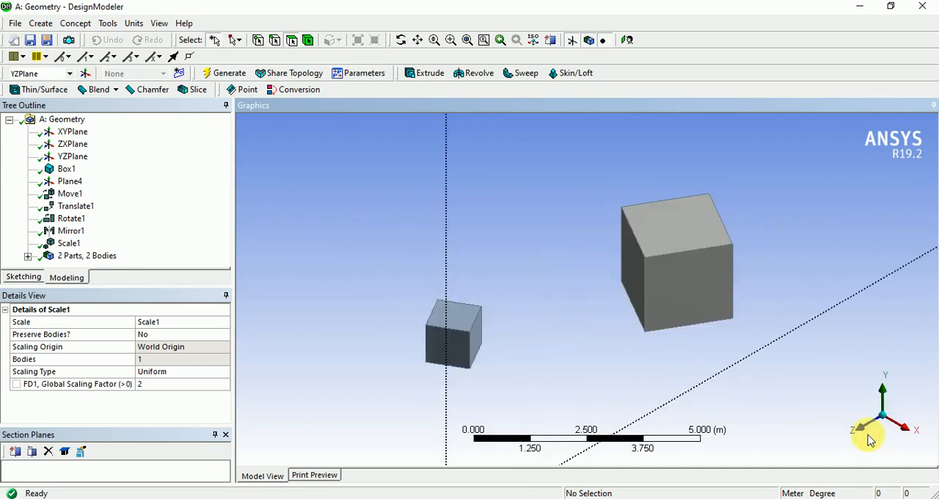
{"action": "scroll", "coordinate": [709, 358], "scroll_direction": "down", "scroll_amount": 3}
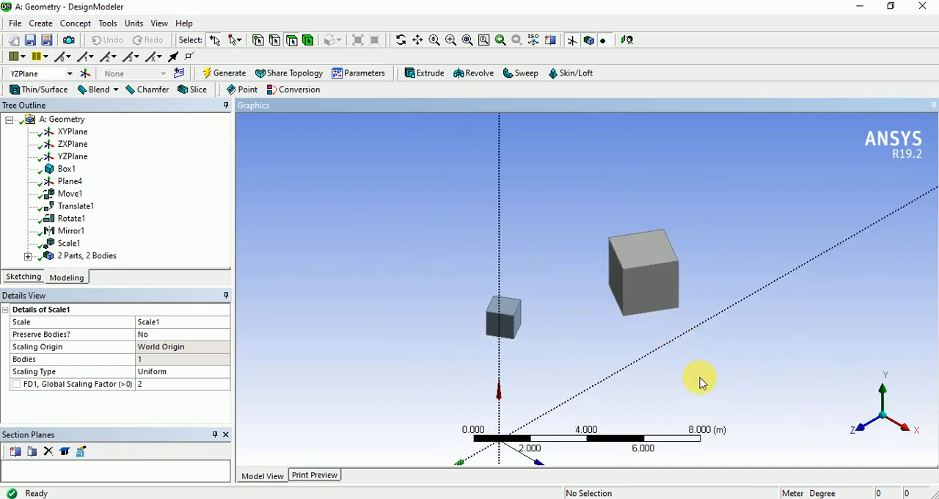
{"action": "middle_click_drag", "start_coordinate": [705, 369], "coordinate": [461, 394]}
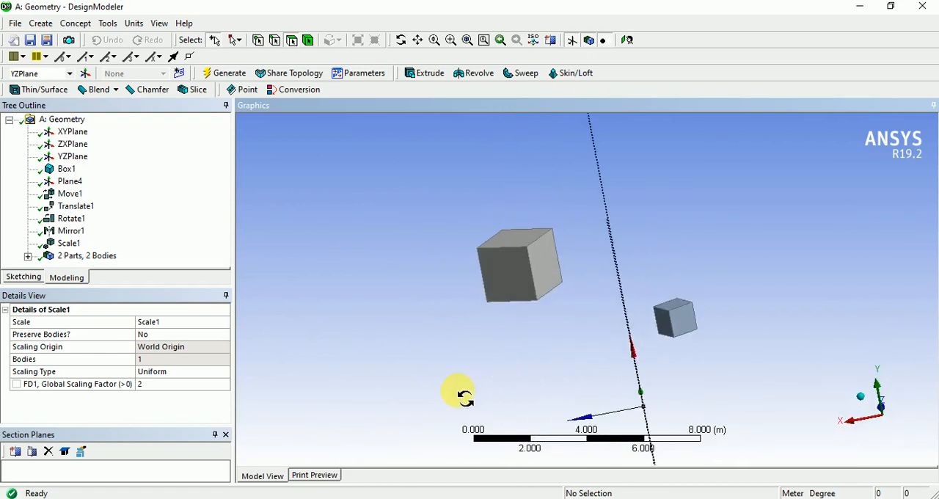
{"action": "left_click", "coordinate": [862, 402]}
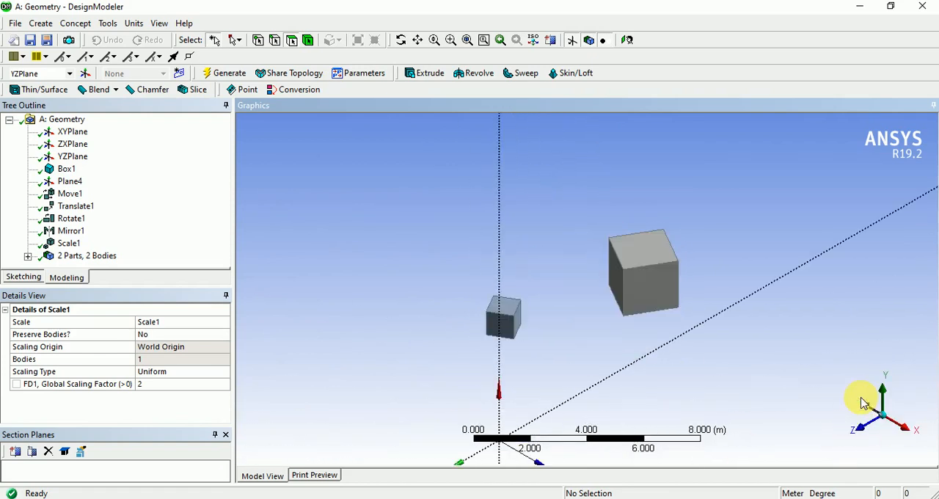
{"action": "scroll", "coordinate": [616, 319], "scroll_direction": "up", "scroll_amount": 4}
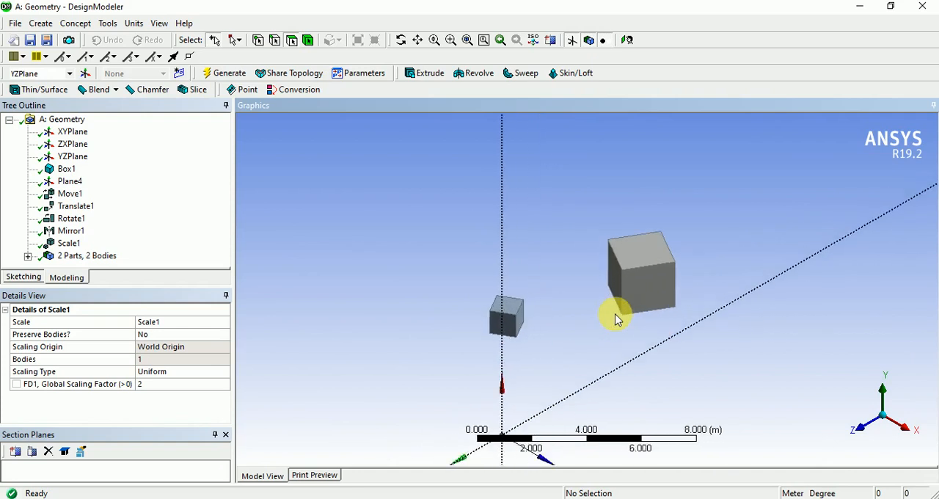